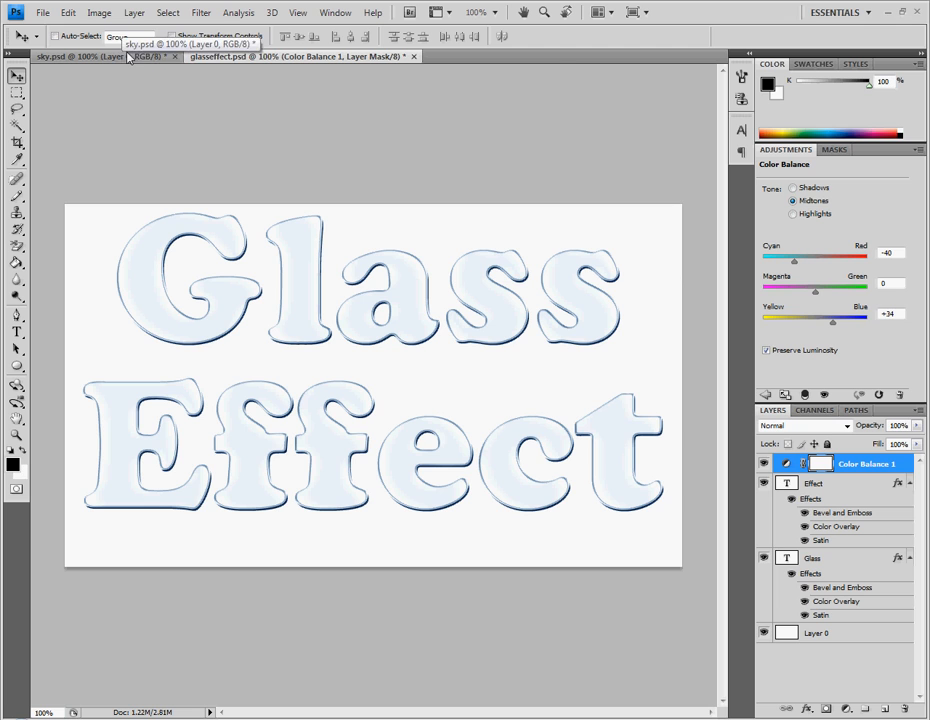
Create a new 850 by 500 pixel RGB document at 28.346 pixels/cm with white background contents.
left_click(125, 57)
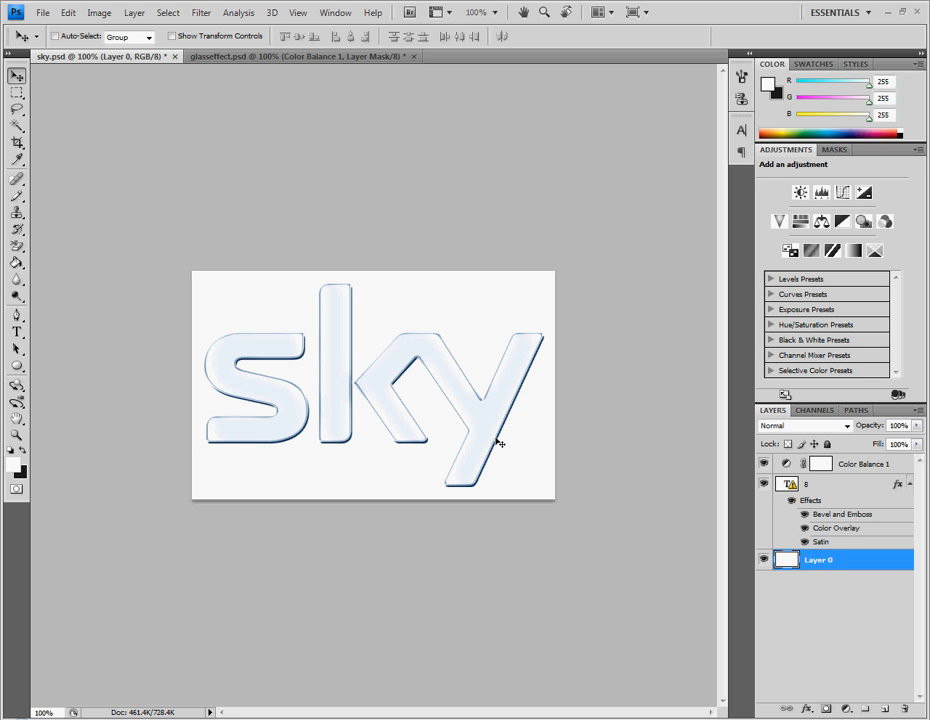
left_click(242, 57)
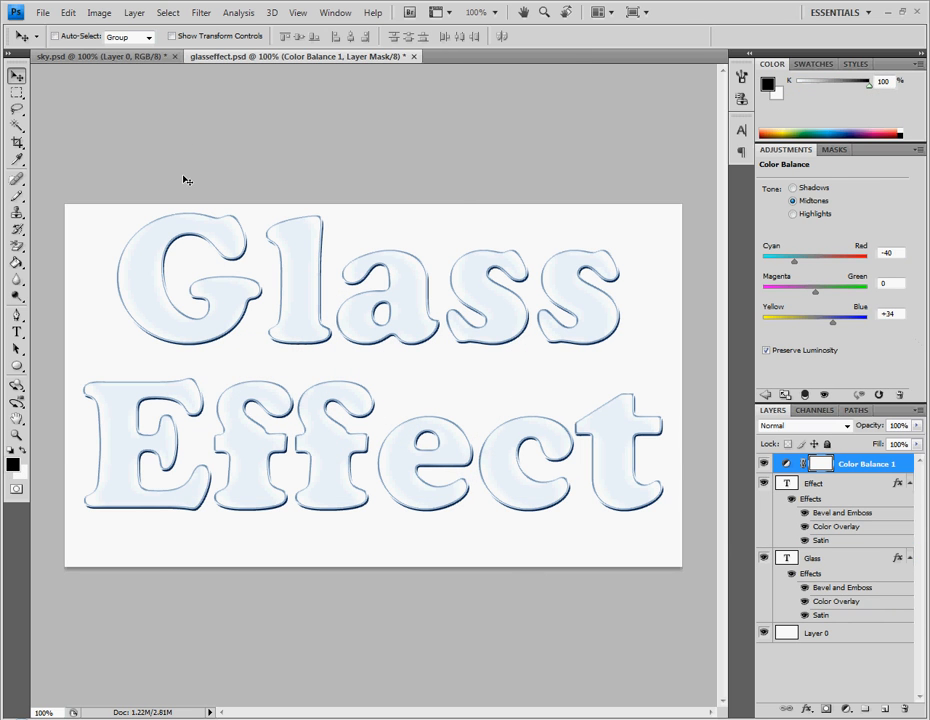
key("ctrl+n")
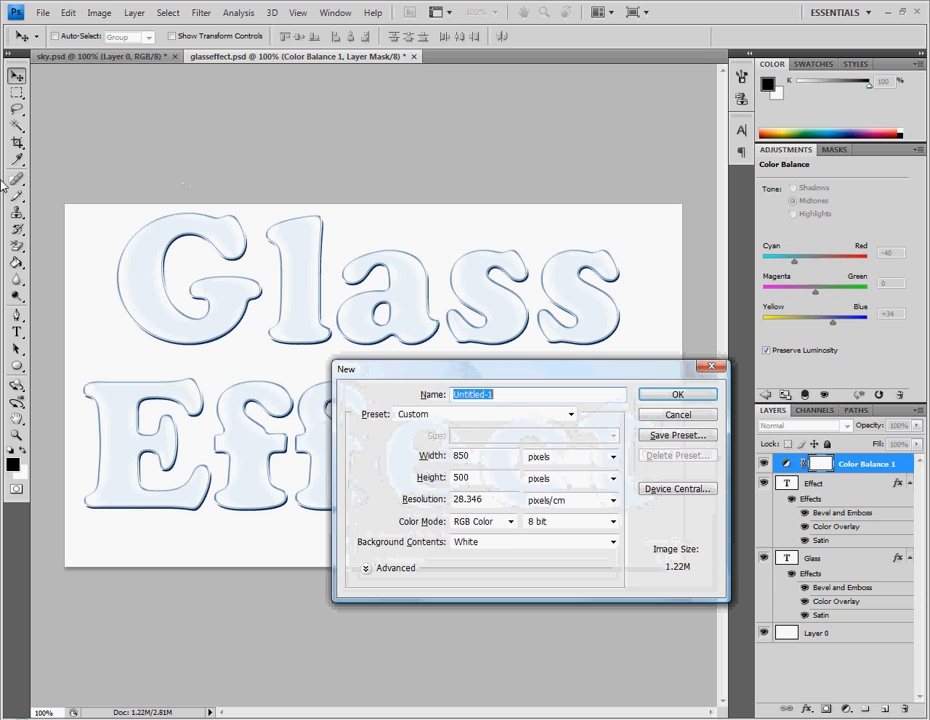
left_click(43, 13)
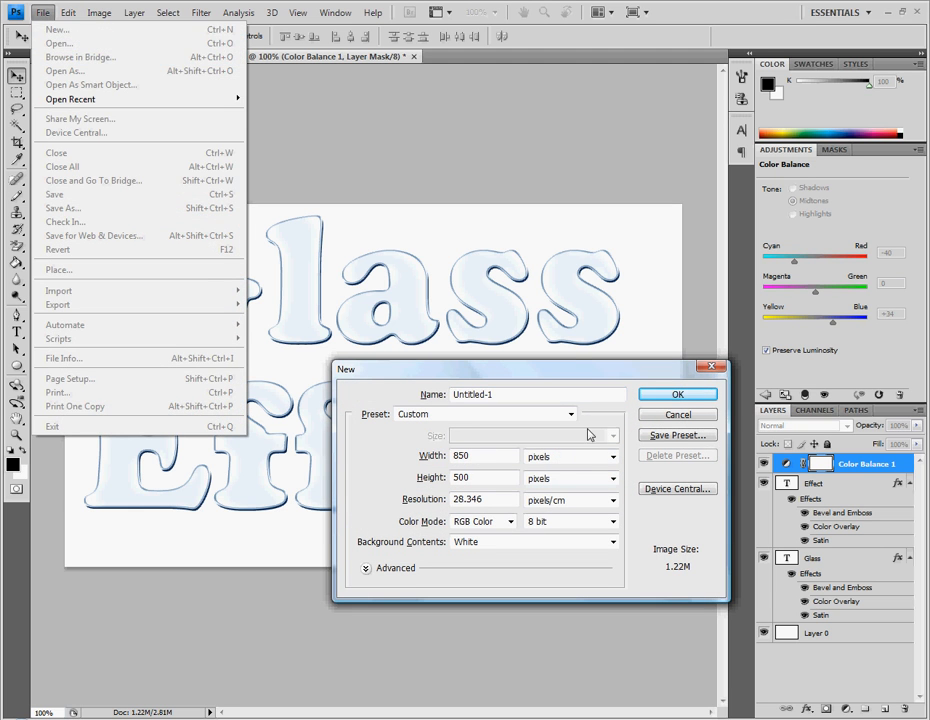
left_click(594, 376)
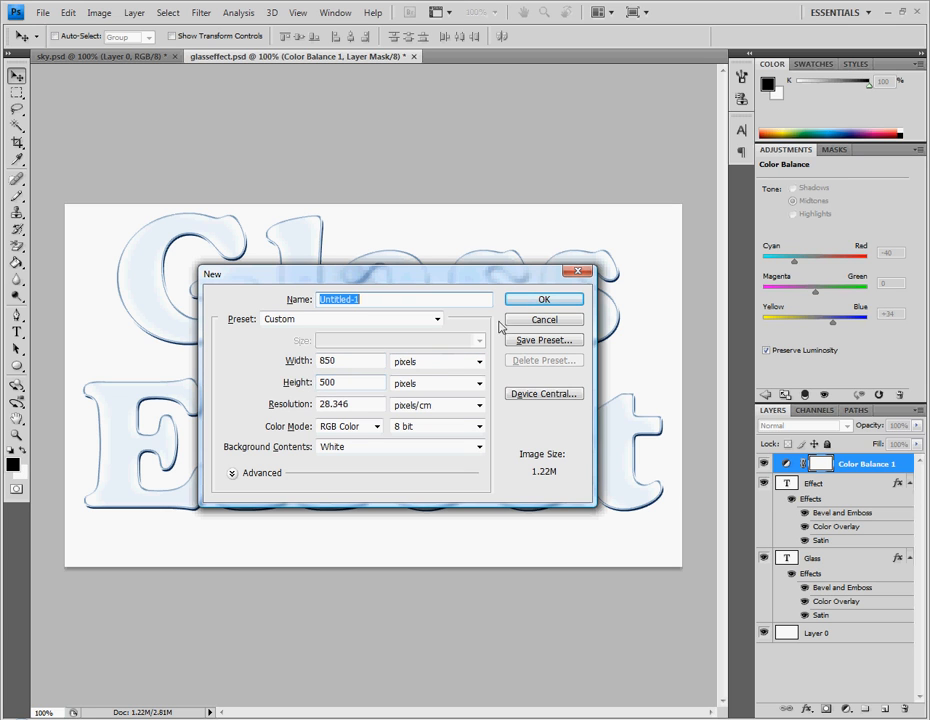
left_click(536, 317)
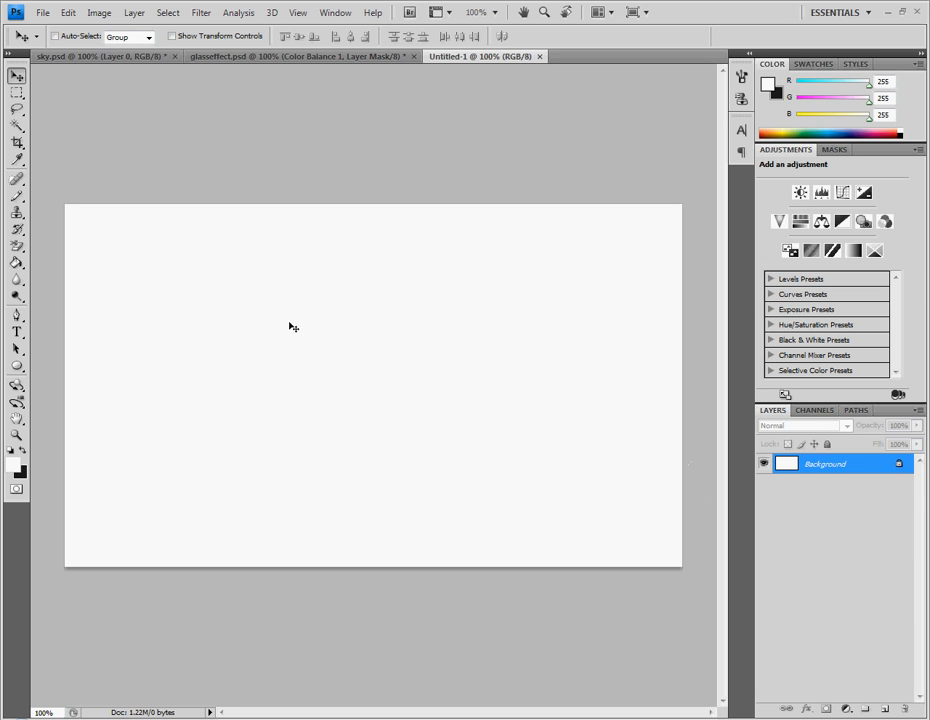
Set up the Type tool with Cooper Std Black, 250 pt, Smooth anti-aliasing, centred alignment and black text (000000).
left_click(17, 332)
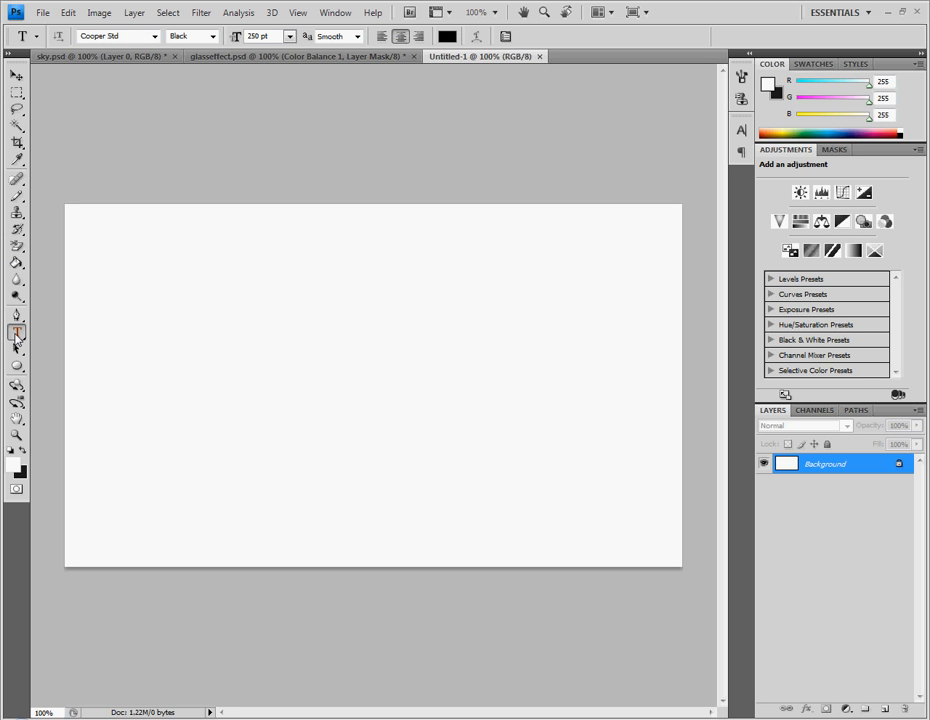
left_click(155, 36)
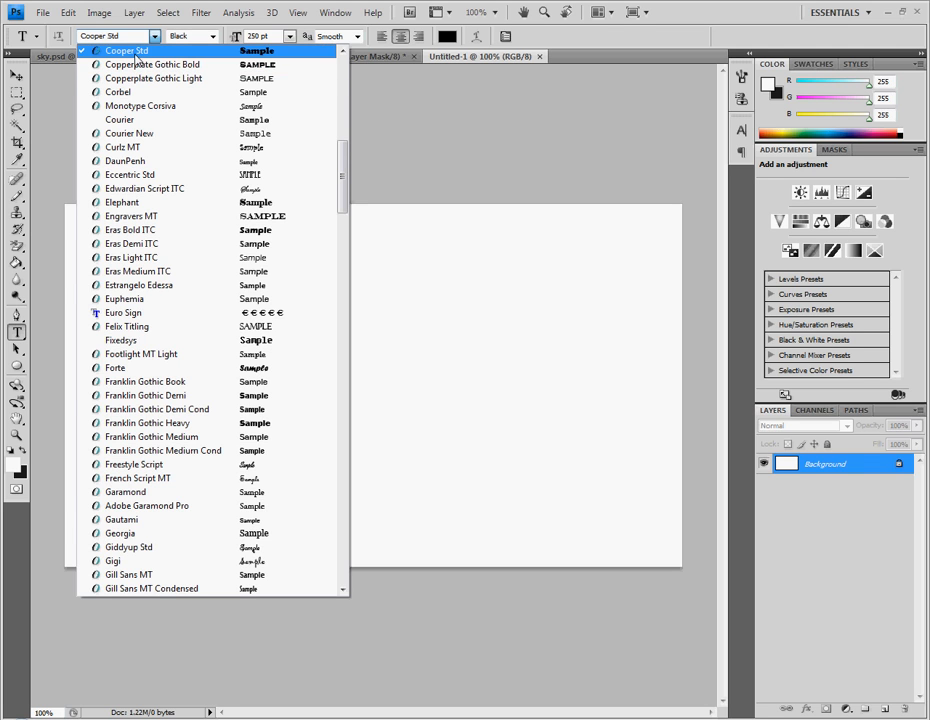
left_click(135, 53)
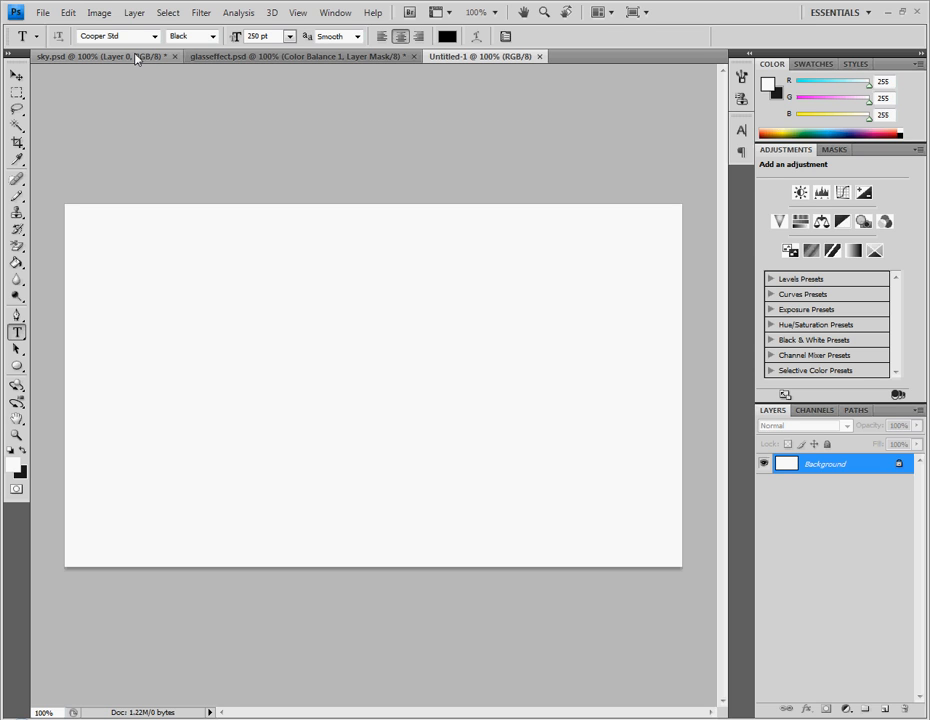
left_click(212, 36)
left_click(212, 37)
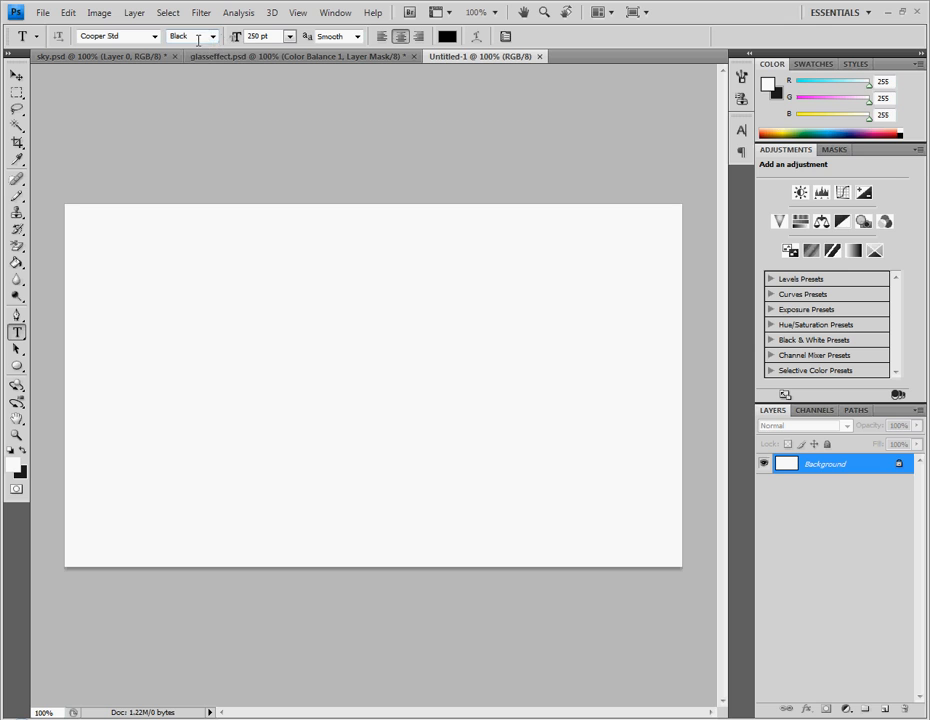
left_click(212, 36)
left_click(212, 37)
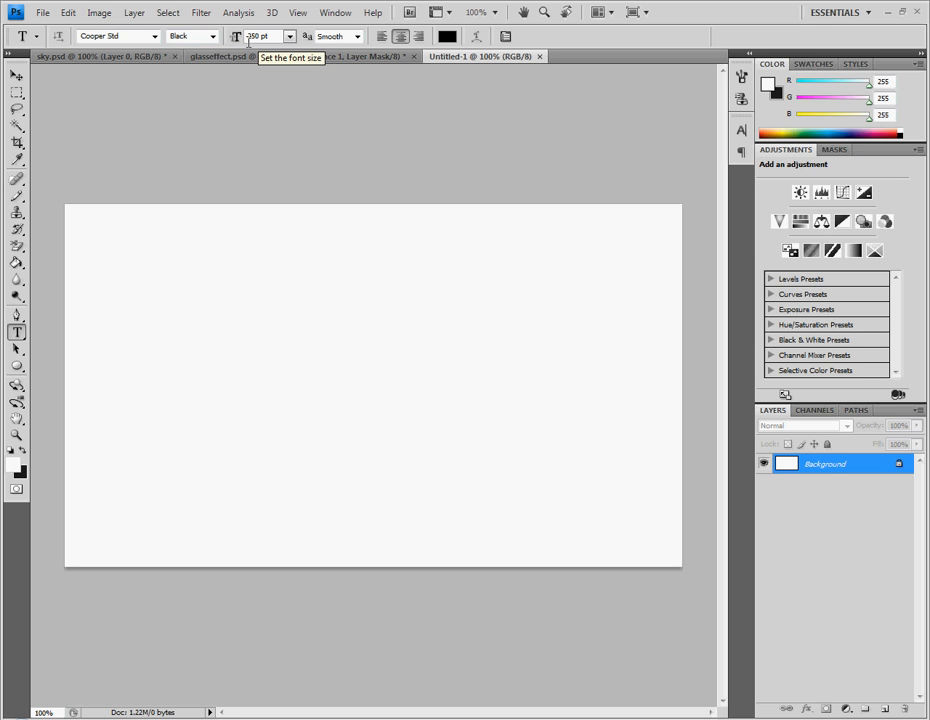
left_click(357, 36)
left_click(357, 37)
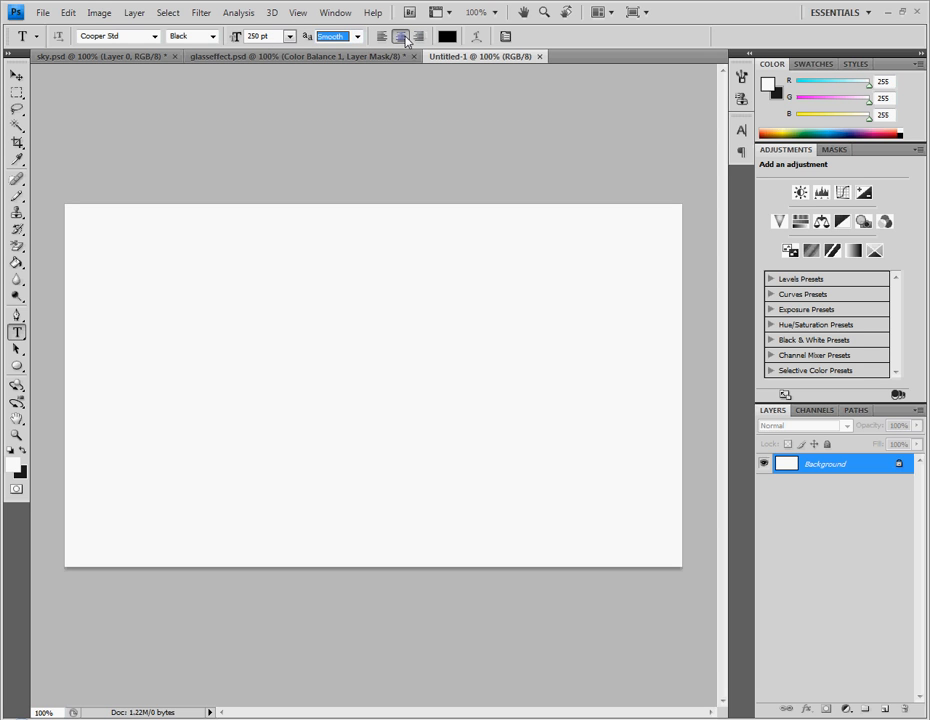
left_click(446, 36)
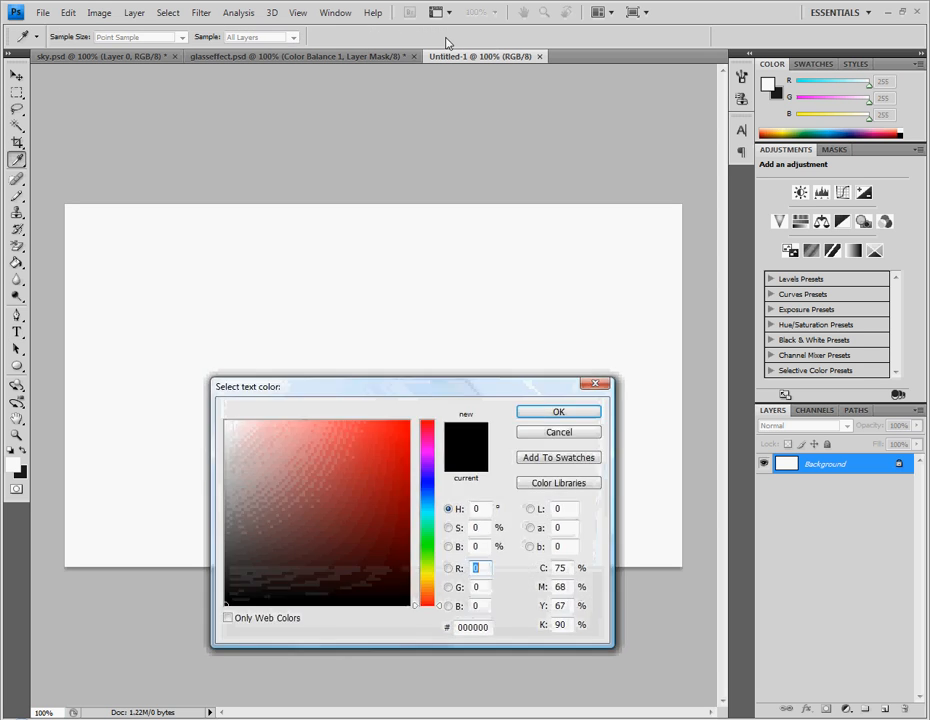
left_click(558, 412)
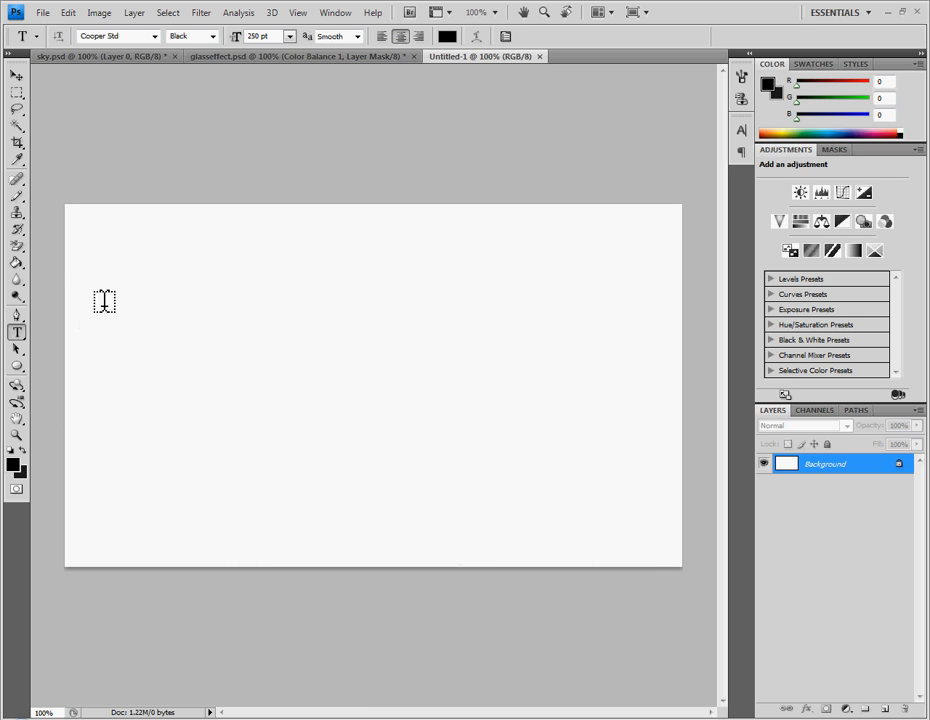
Draw a text box across most of the canvas and enter "Glass" and "Effect" on two centred lines.
left_click_drag(75, 228, 582, 474)
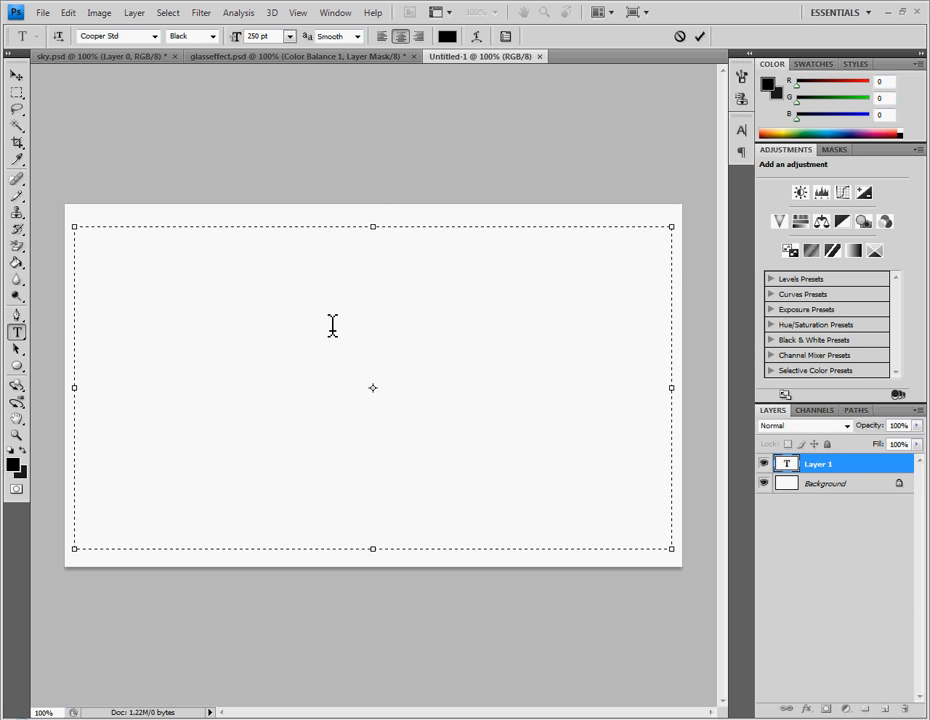
type("glas")
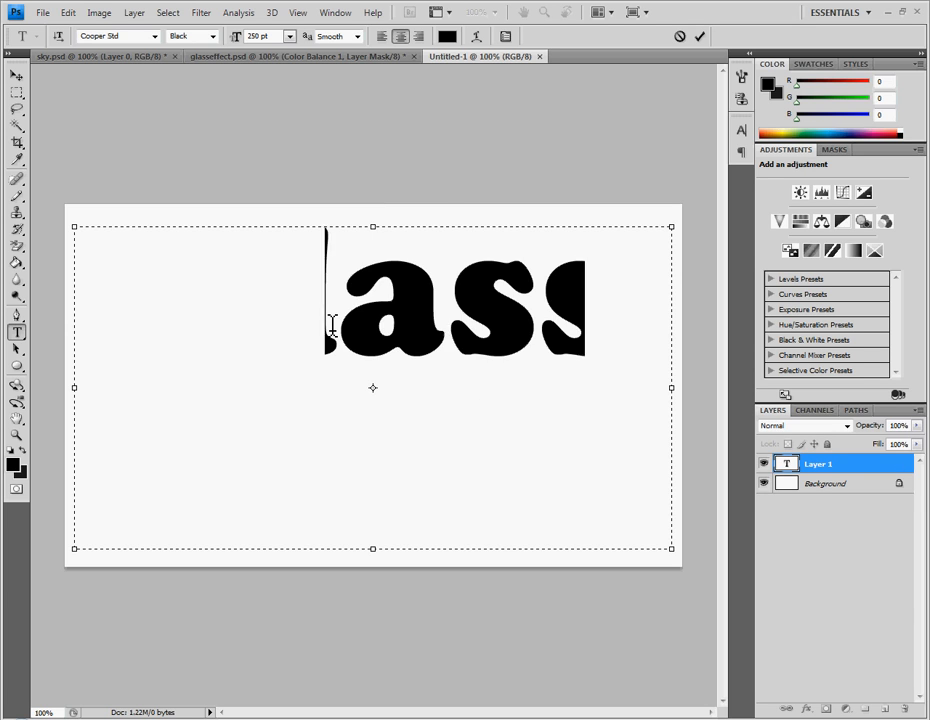
key("Return")
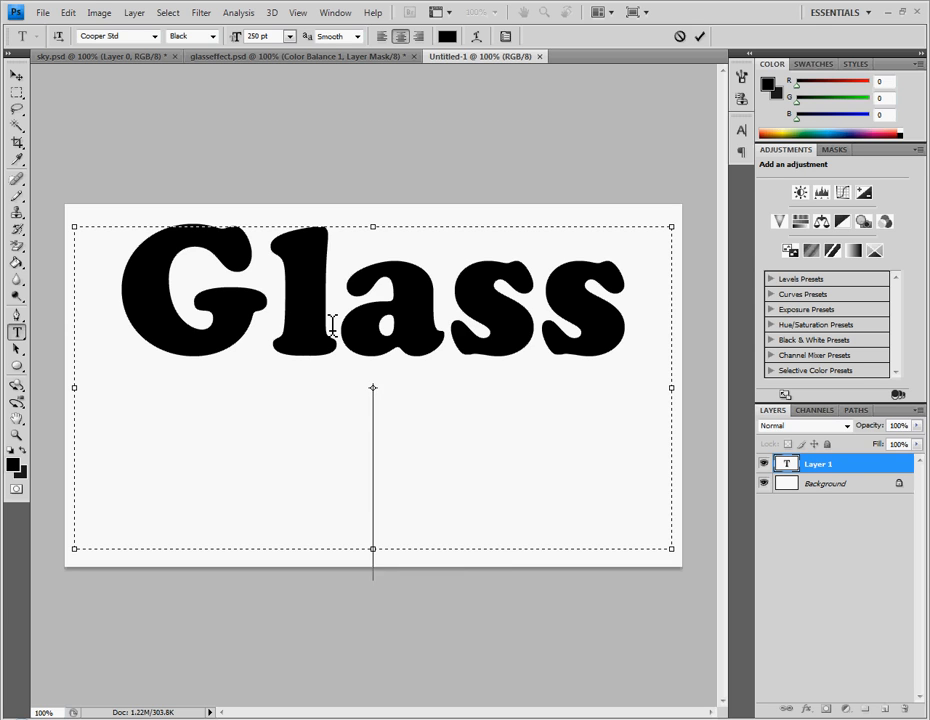
type("Effect")
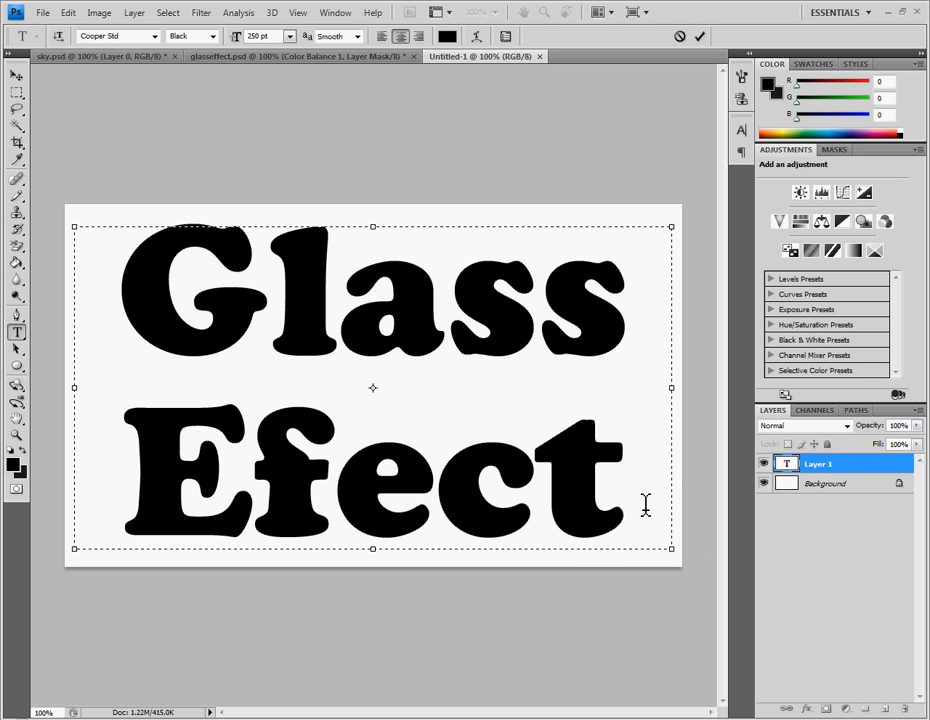
key("Left")
key("Left")
key("Left")
key("Left")
key("Right")
type("f")
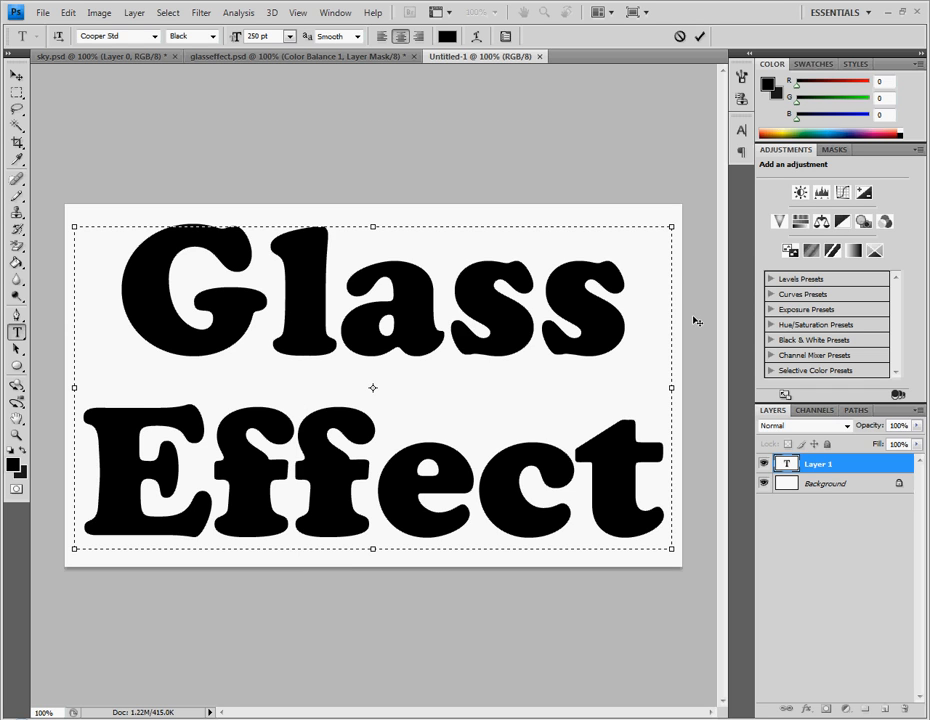
Select all of the text, check its character settings and commit the text layer.
left_click_drag(118, 280, 270, 300)
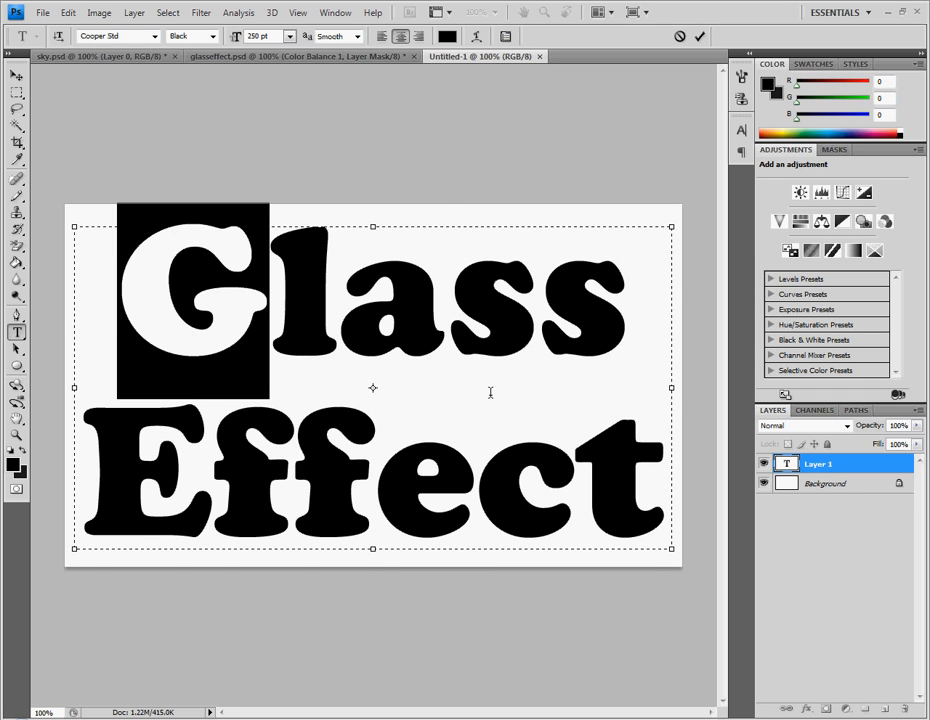
left_click_drag(490, 392, 640, 435)
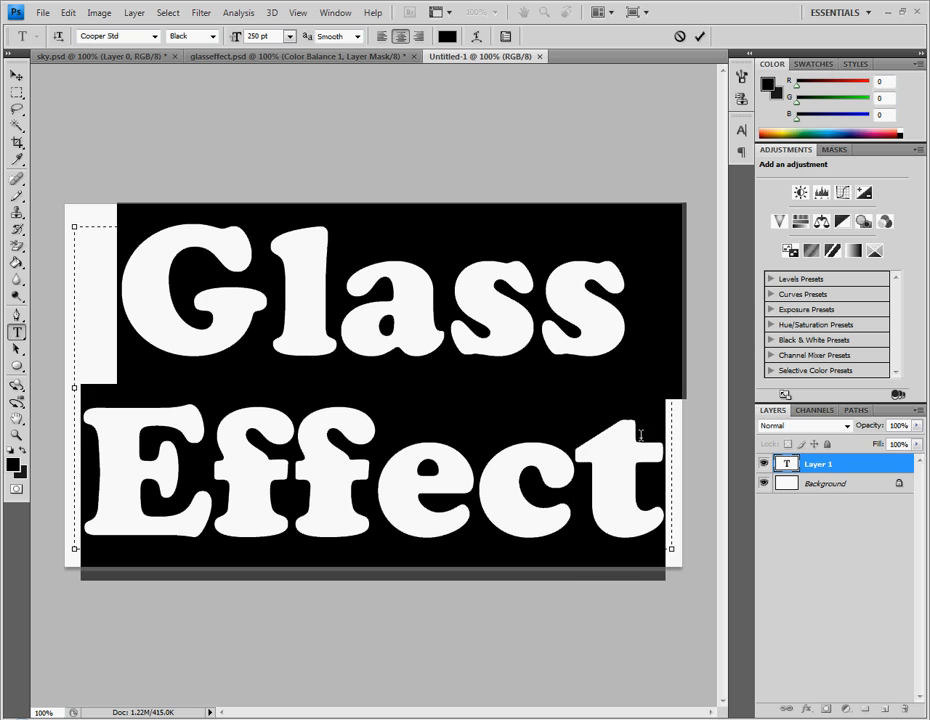
left_click(502, 37)
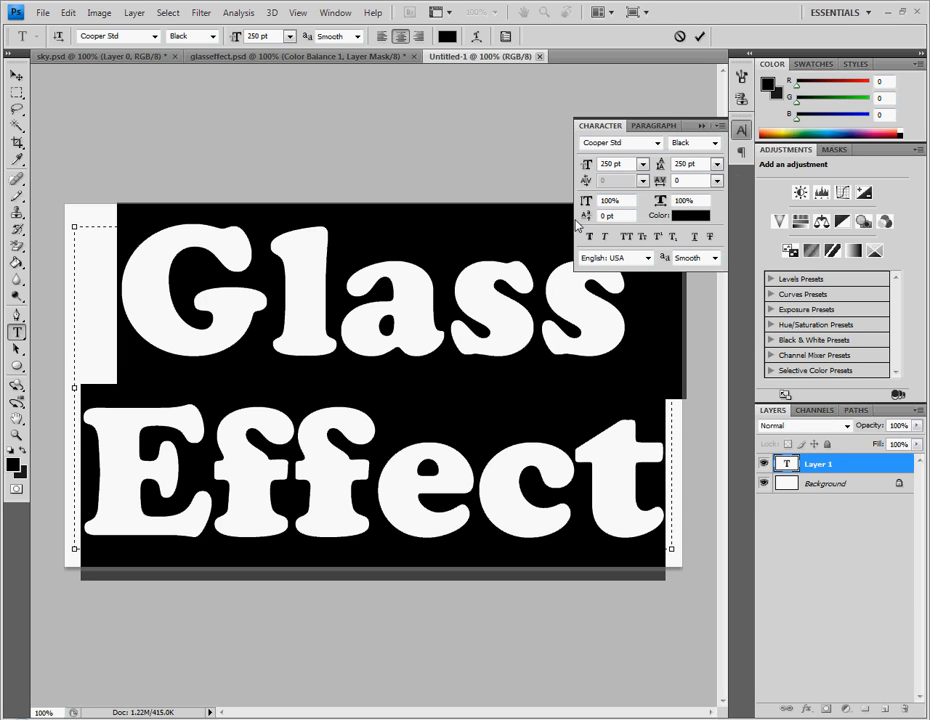
left_click(509, 40)
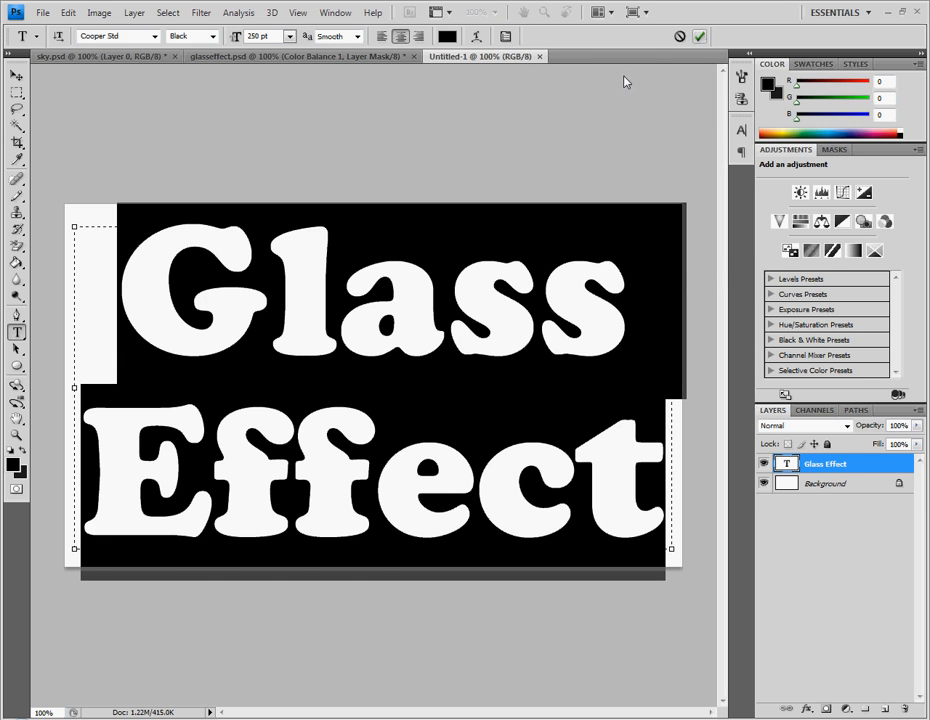
key("ctrl+Return")
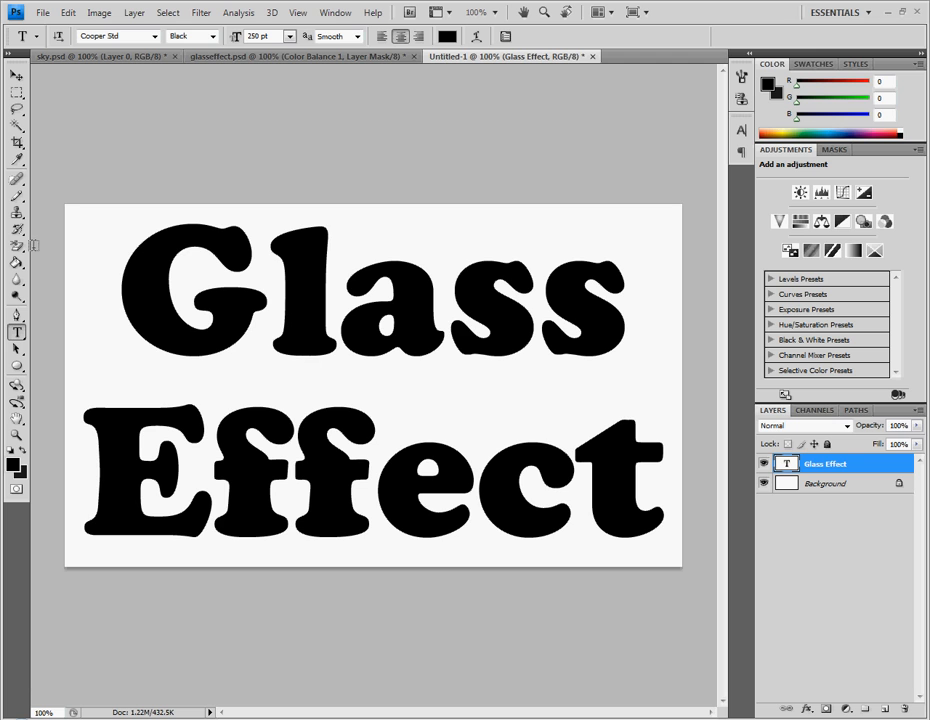
Enable Bevel and Emboss with its Contour option in the layer style of the Glass Effect text layer.
left_click(16, 75)
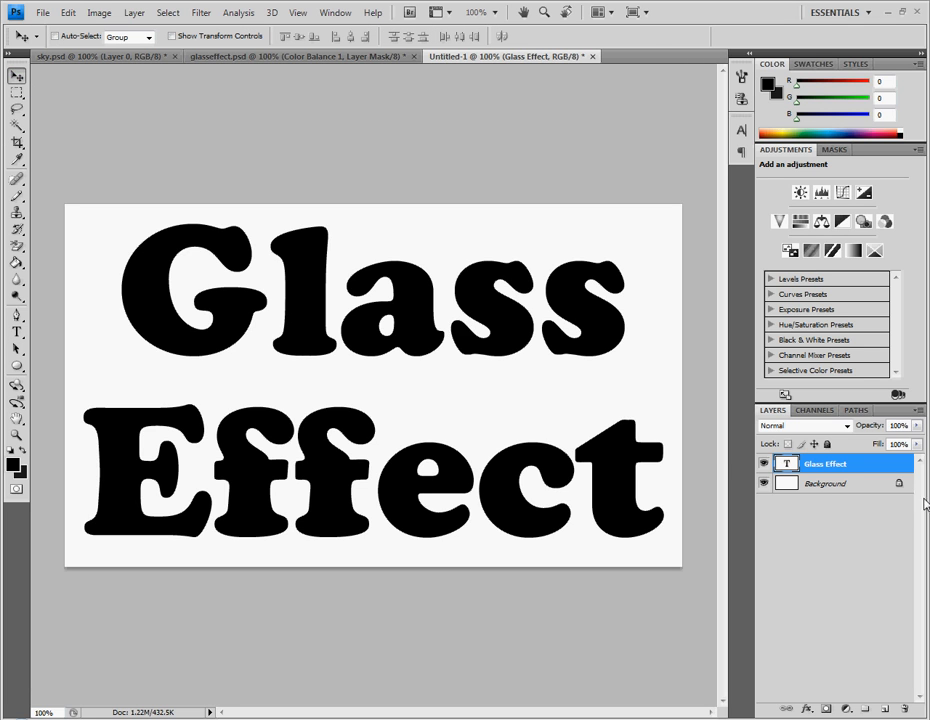
right_click(818, 465)
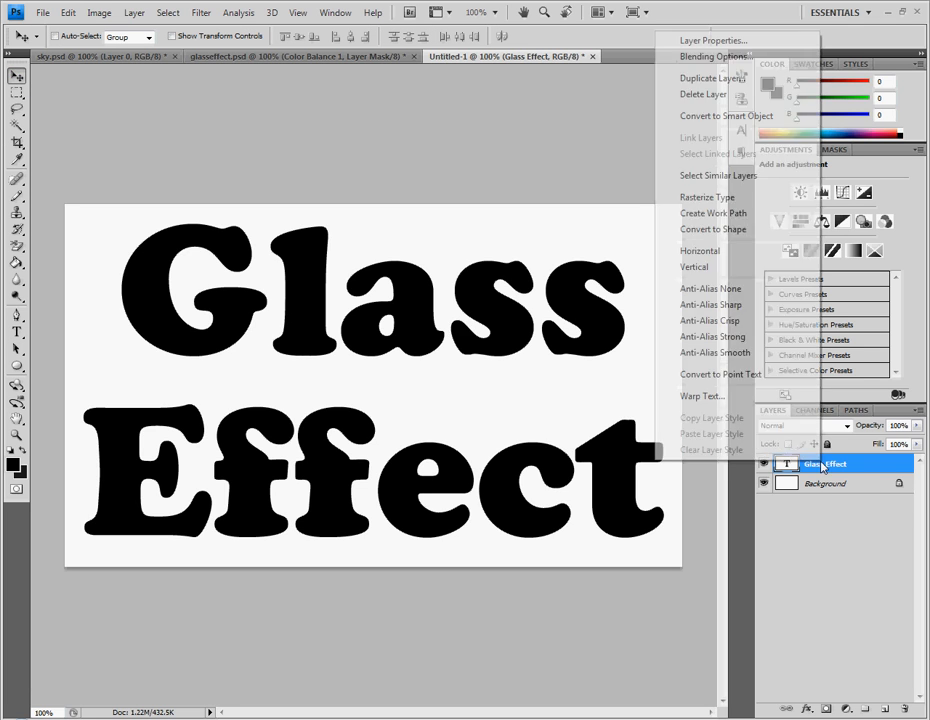
left_click(716, 57)
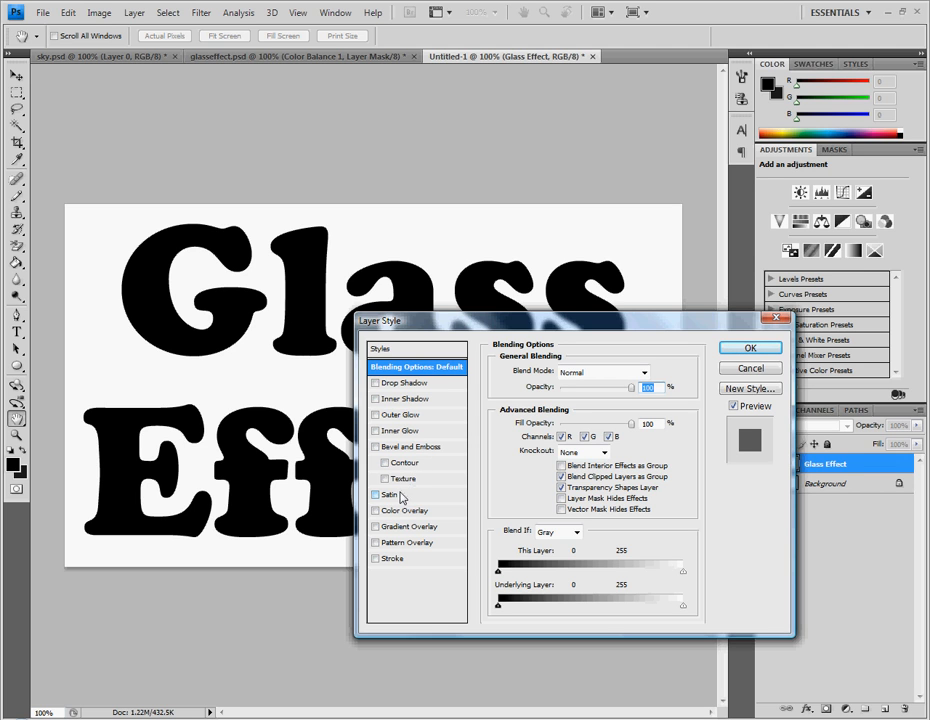
left_click(375, 446)
left_click(410, 455)
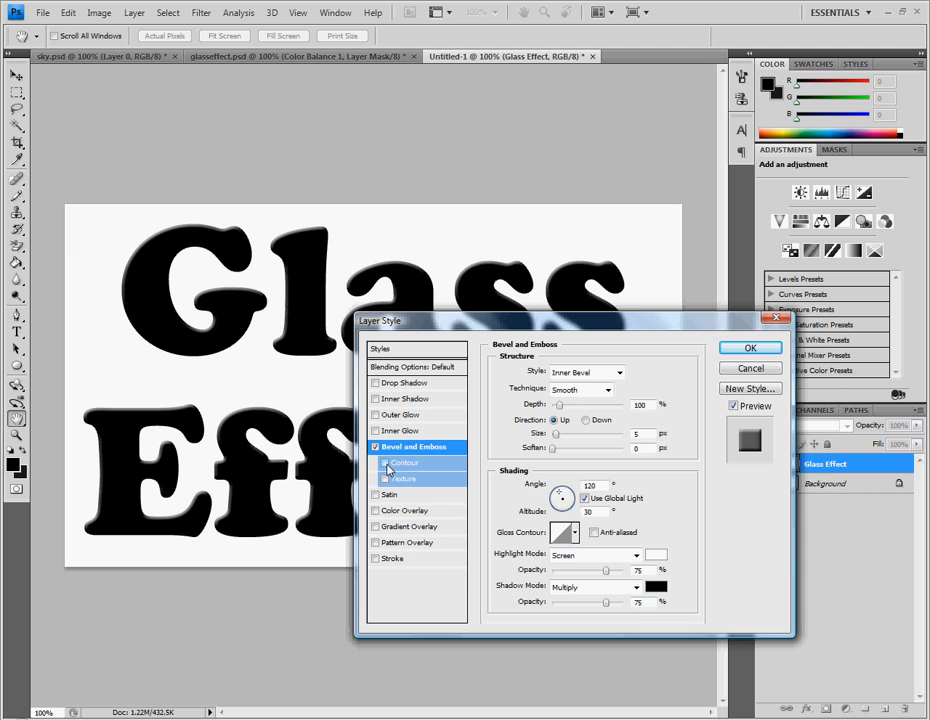
left_click(401, 465)
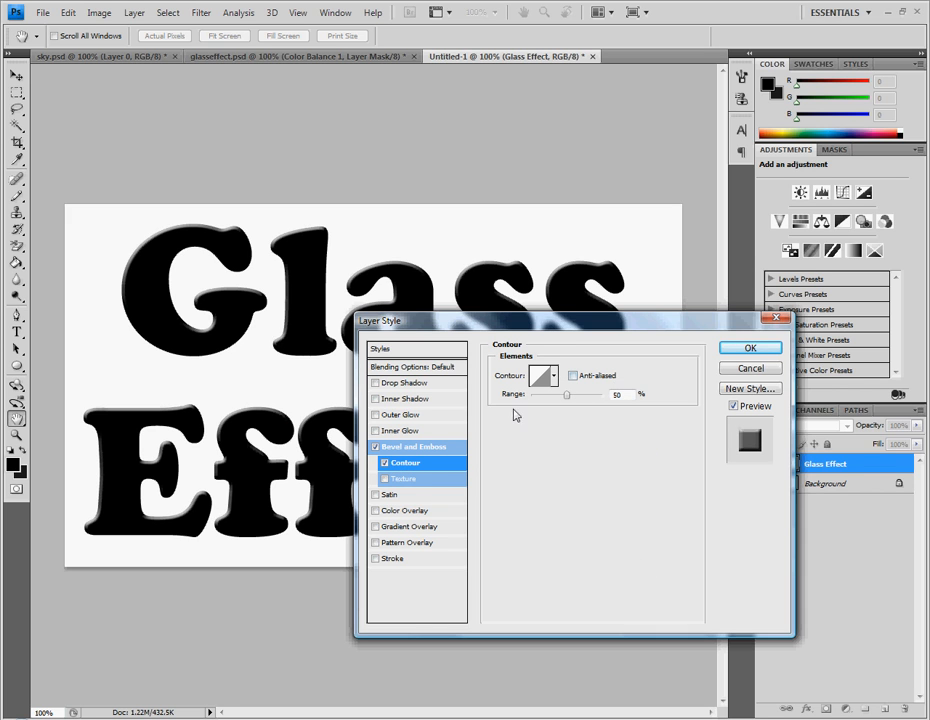
Set the bevel's depth to 225% and its size to 4 px.
left_click(392, 449)
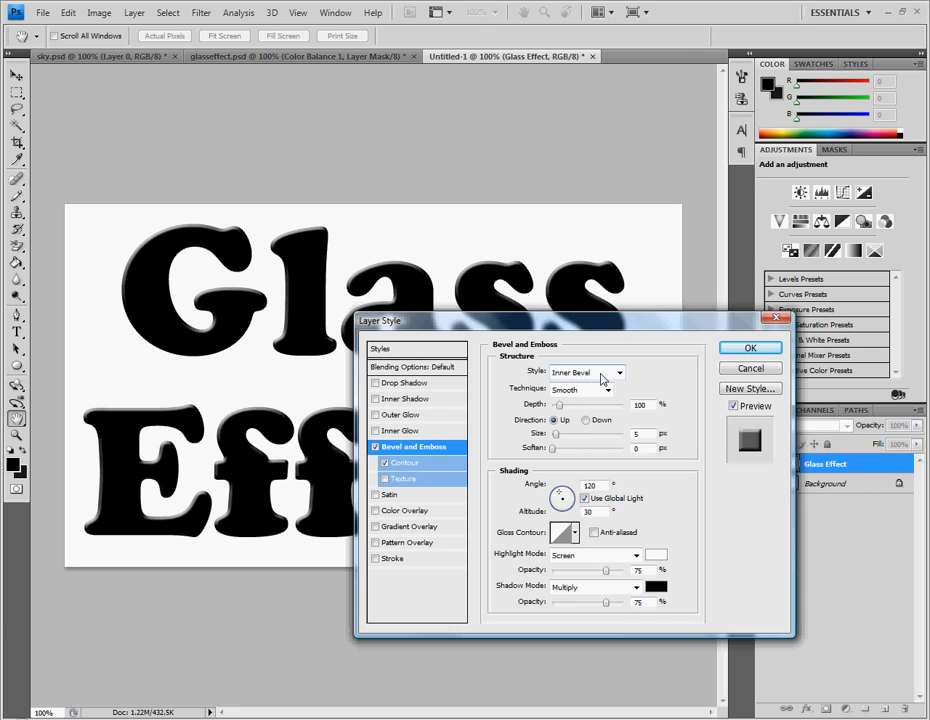
double_click(648, 406)
type("25")
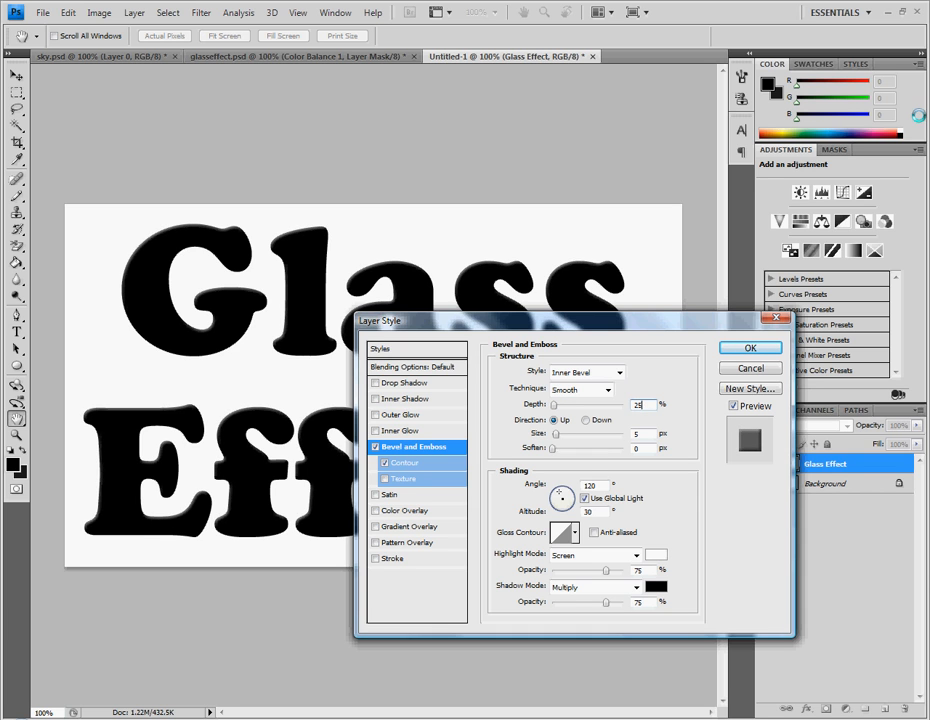
type("25")
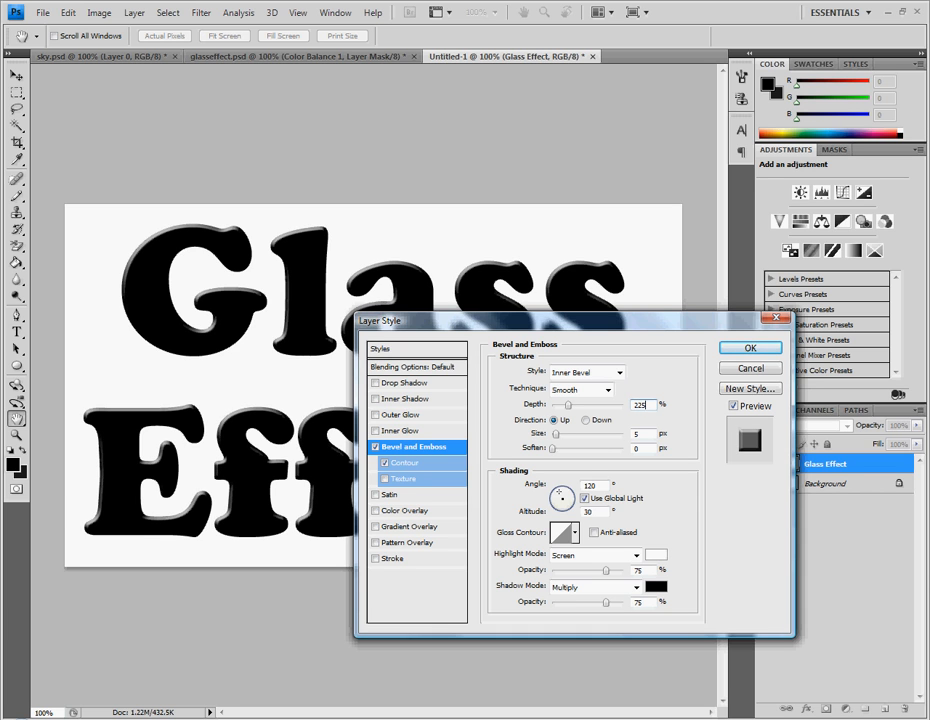
double_click(644, 432)
type("4")
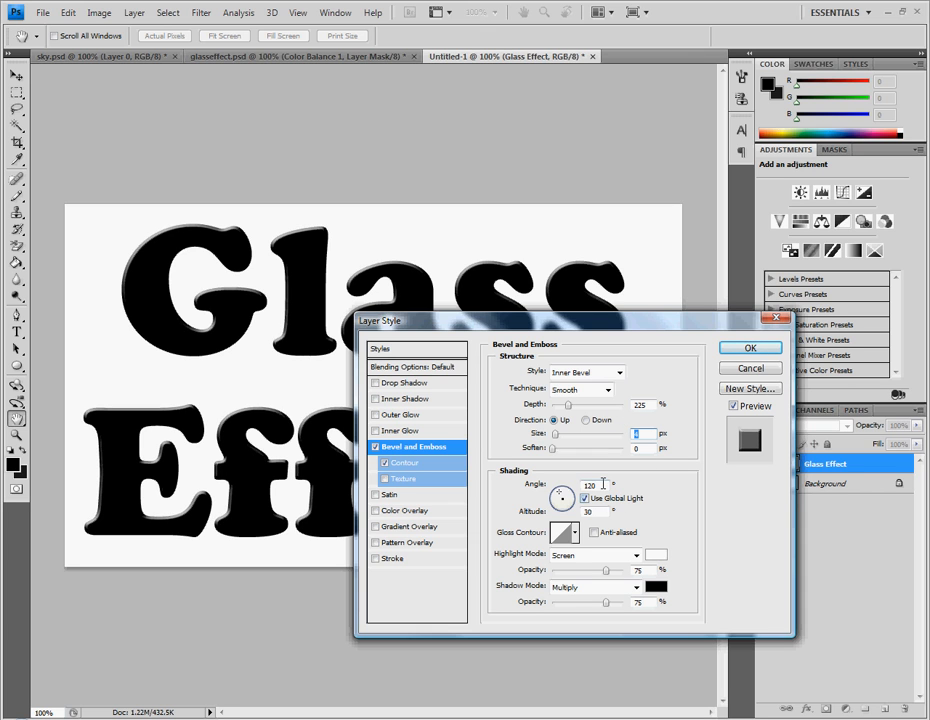
Set the bevel shading altitude to 65° and make its gloss contour anti-aliased.
double_click(596, 512)
type("65")
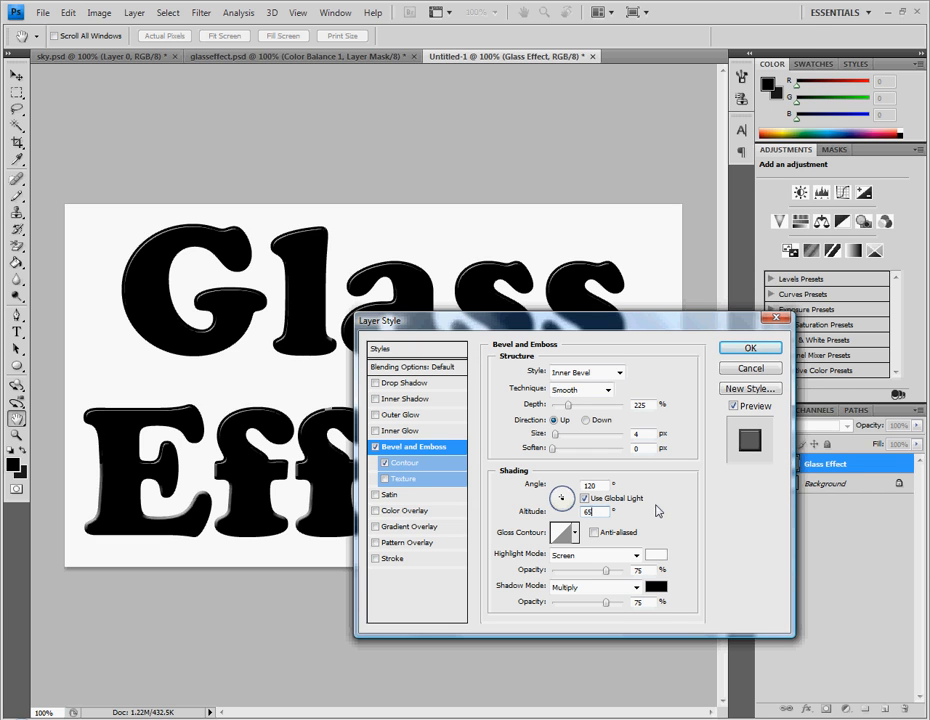
left_click(593, 532)
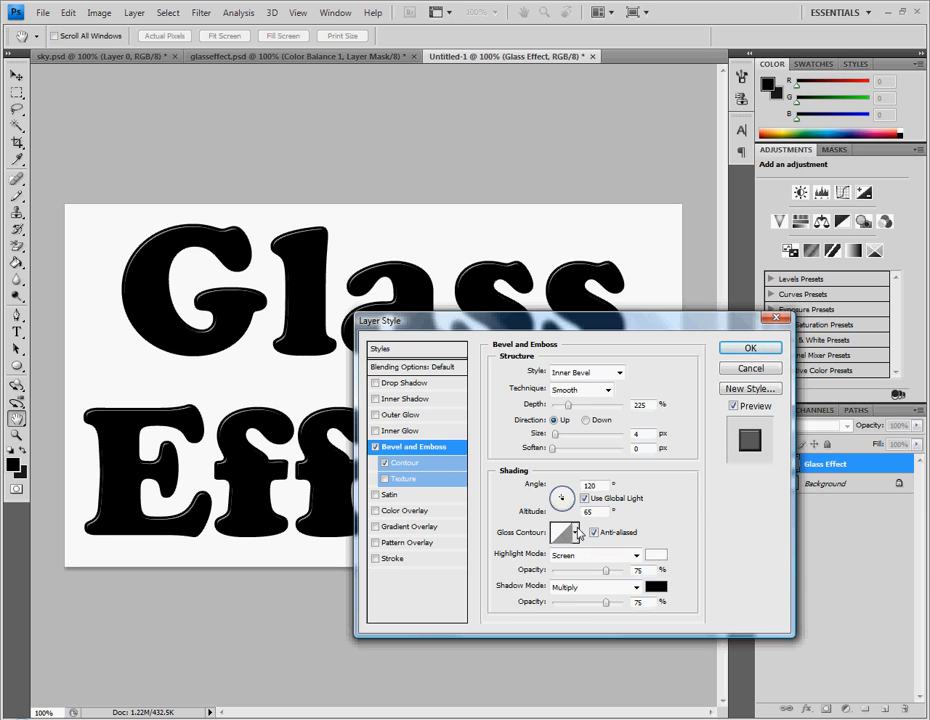
Reshape the bevel's gloss contour into a custom curve with an early peak, a central dip and a point at input 73%, output 85%.
left_click(563, 534)
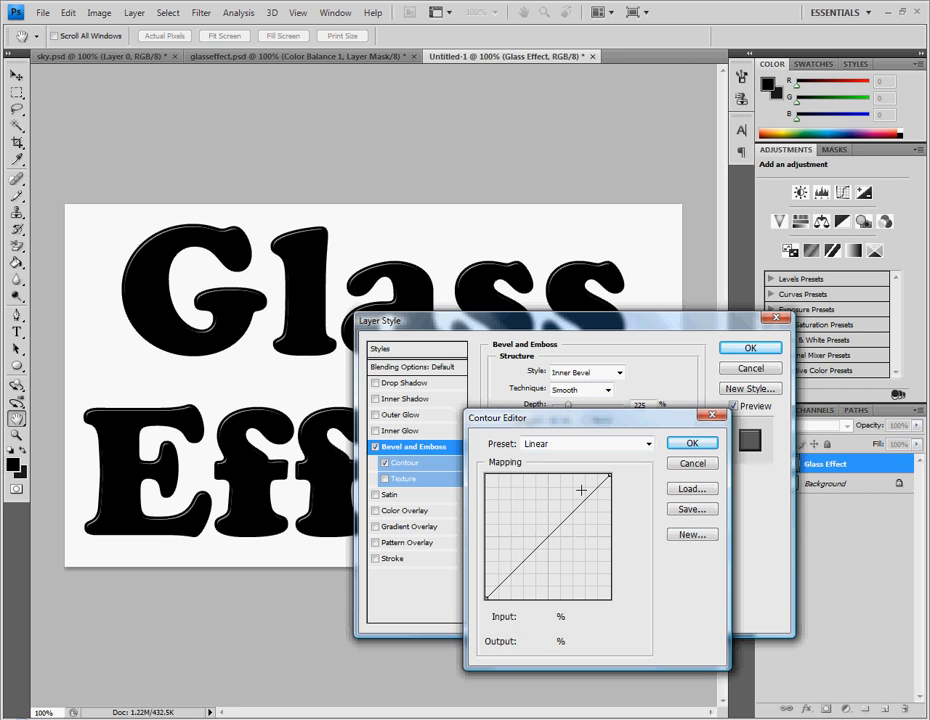
left_click_drag(577, 418, 641, 396)
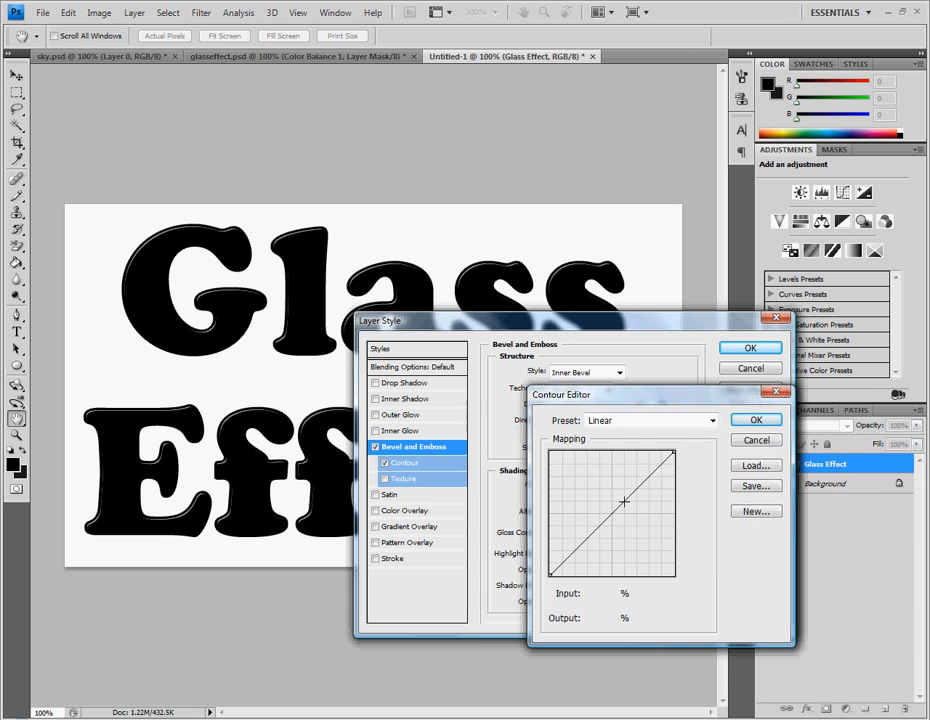
left_click_drag(612, 511, 565, 461)
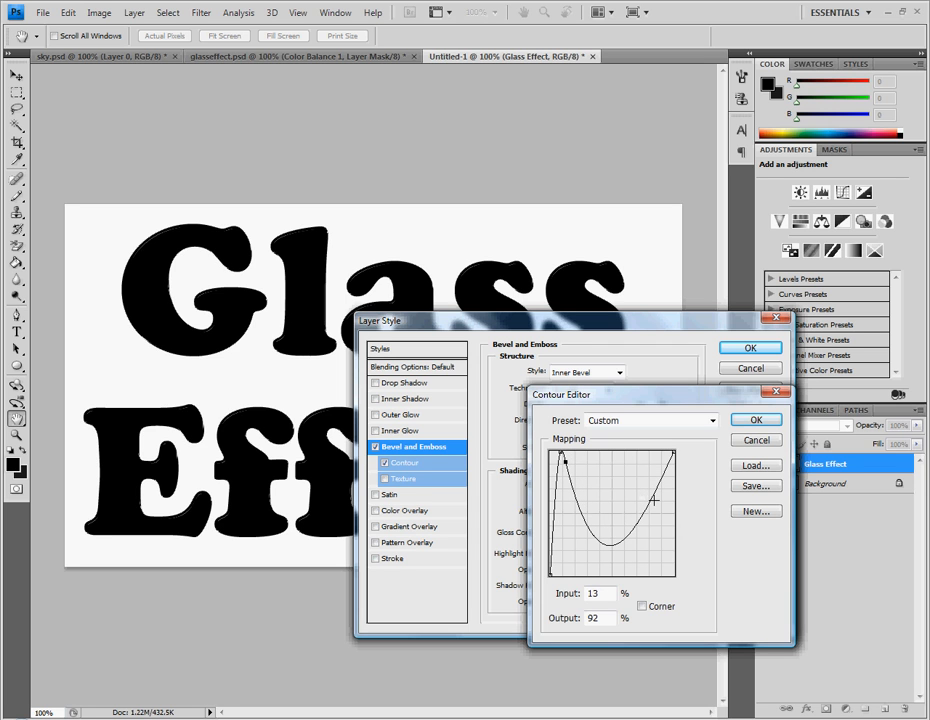
left_click_drag(650, 498, 622, 472)
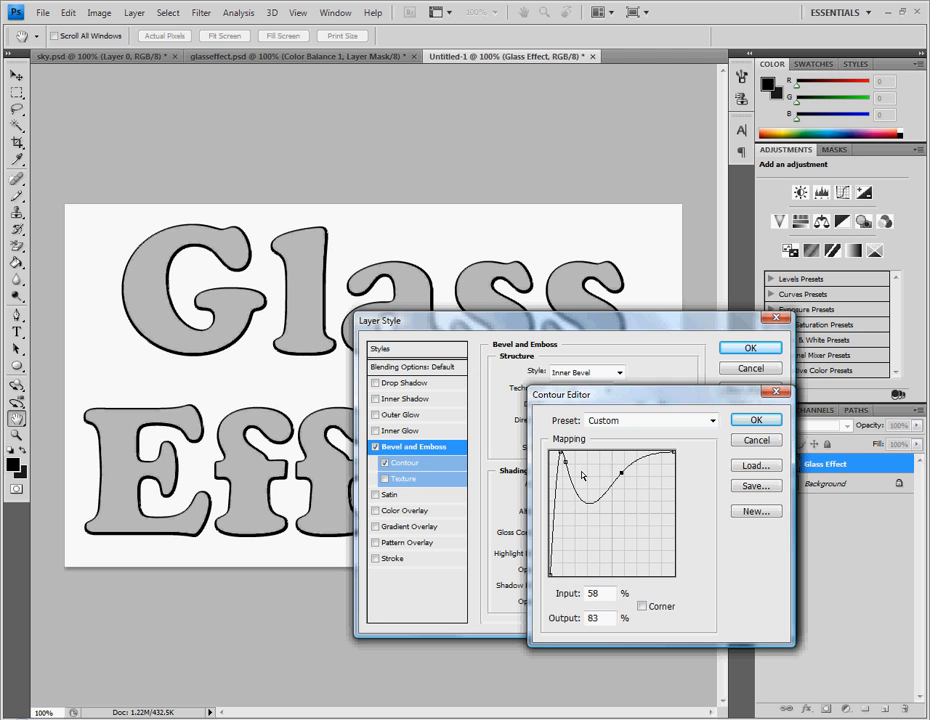
left_click_drag(565, 461, 594, 514)
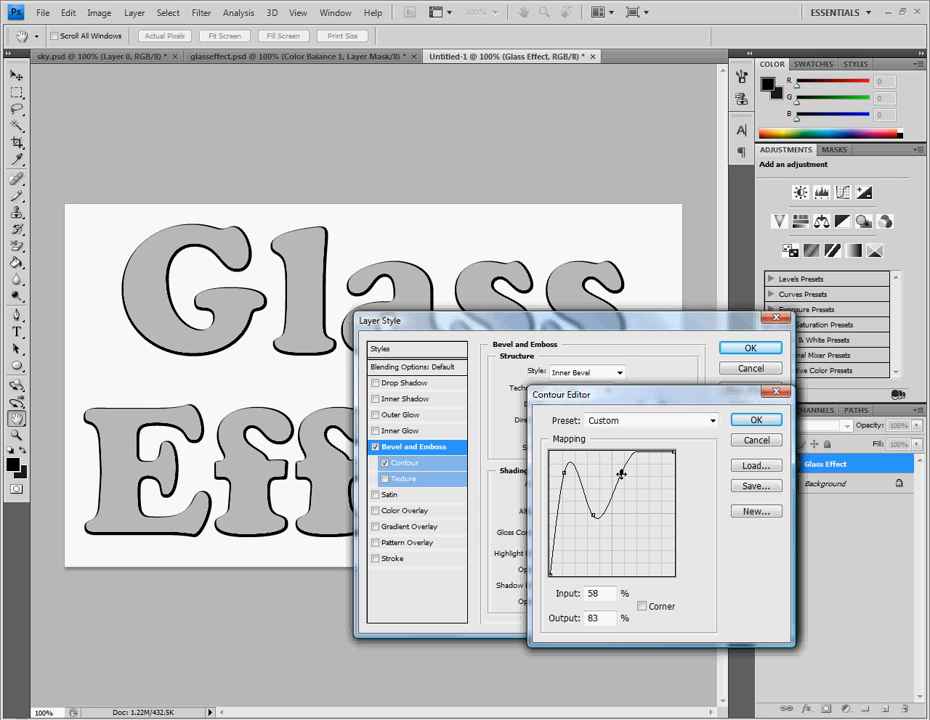
mouse_move(621, 473)
left_mouse_down()
mouse_move(646, 463)
mouse_move(639, 470)
left_mouse_up()
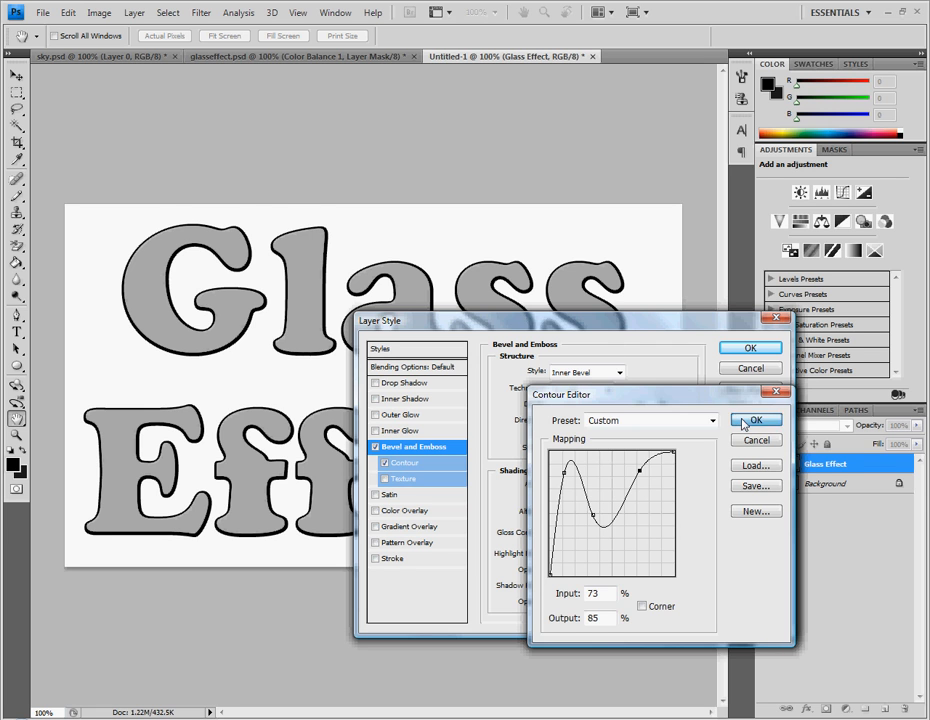
left_click(752, 420)
Enable the Satin effect and set its opacity to 20% and its distance to 2 px.
left_click(386, 496)
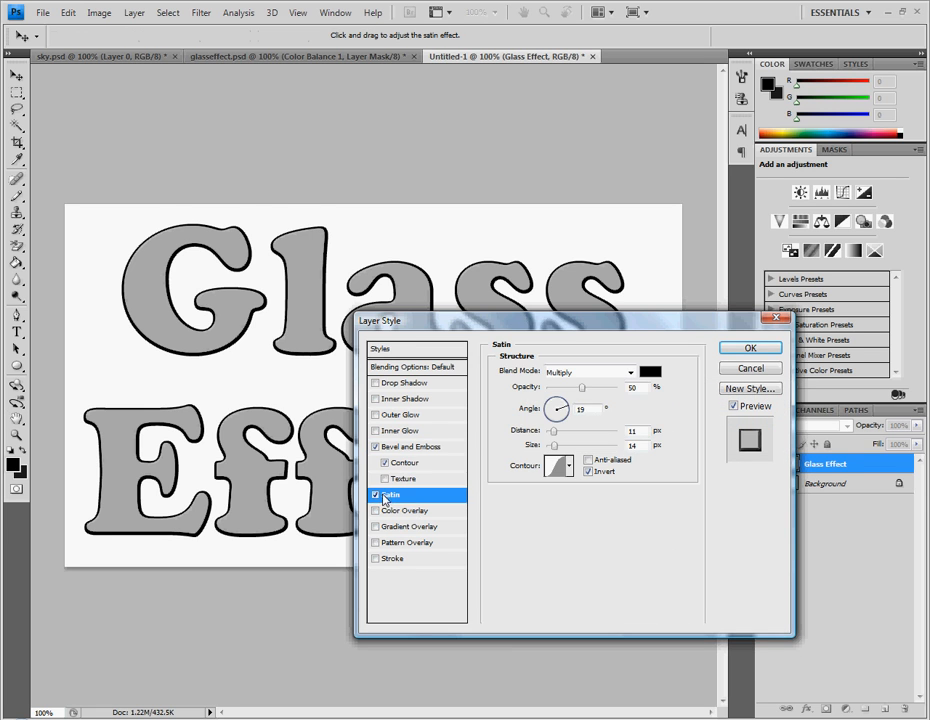
double_click(634, 387)
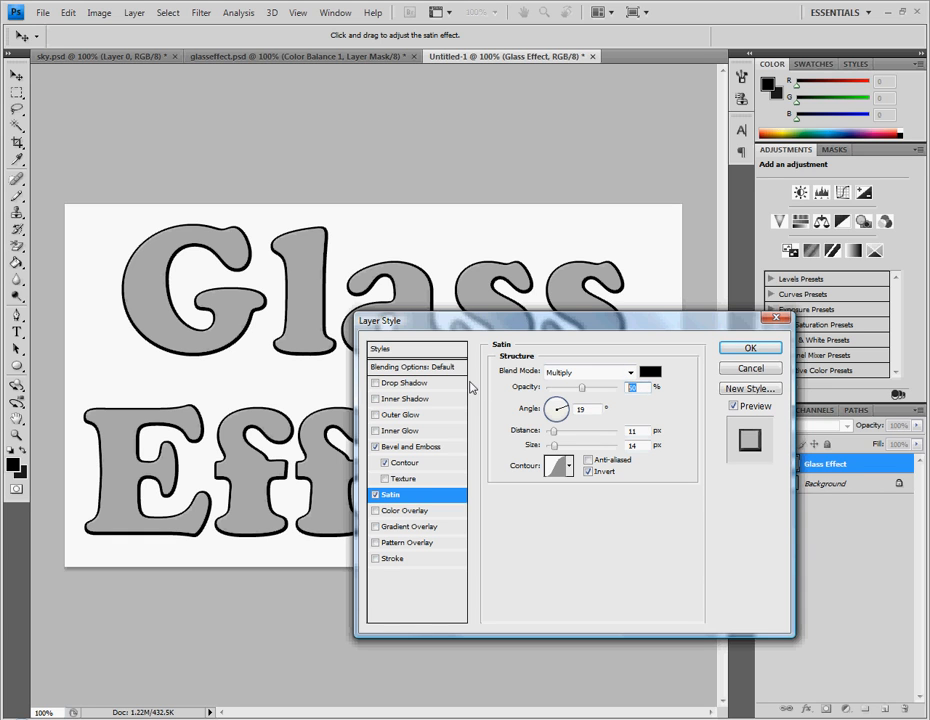
type("20")
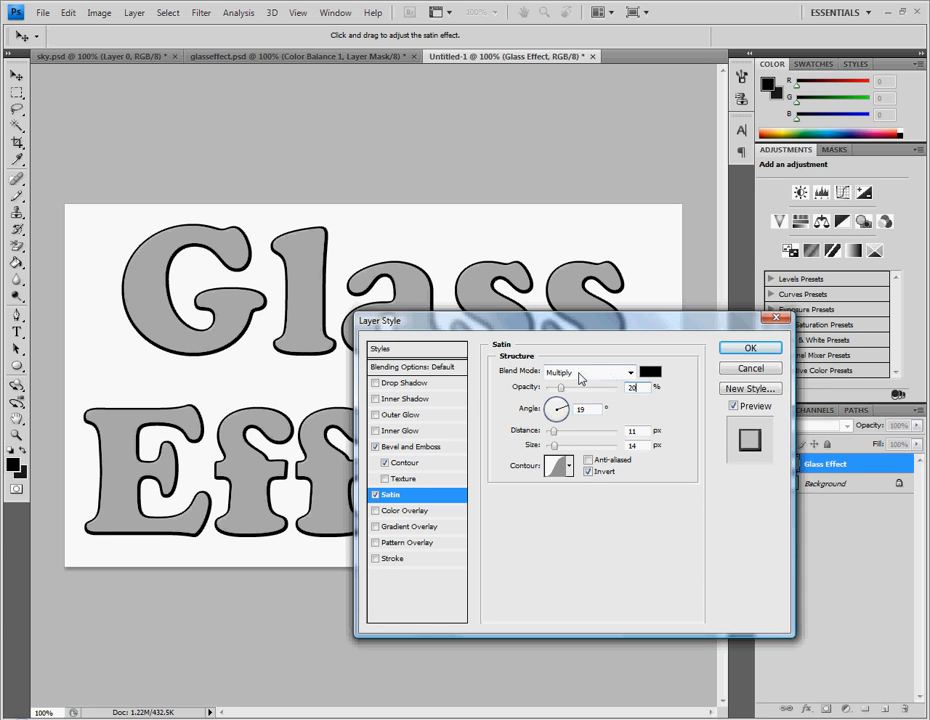
double_click(643, 431)
type("21")
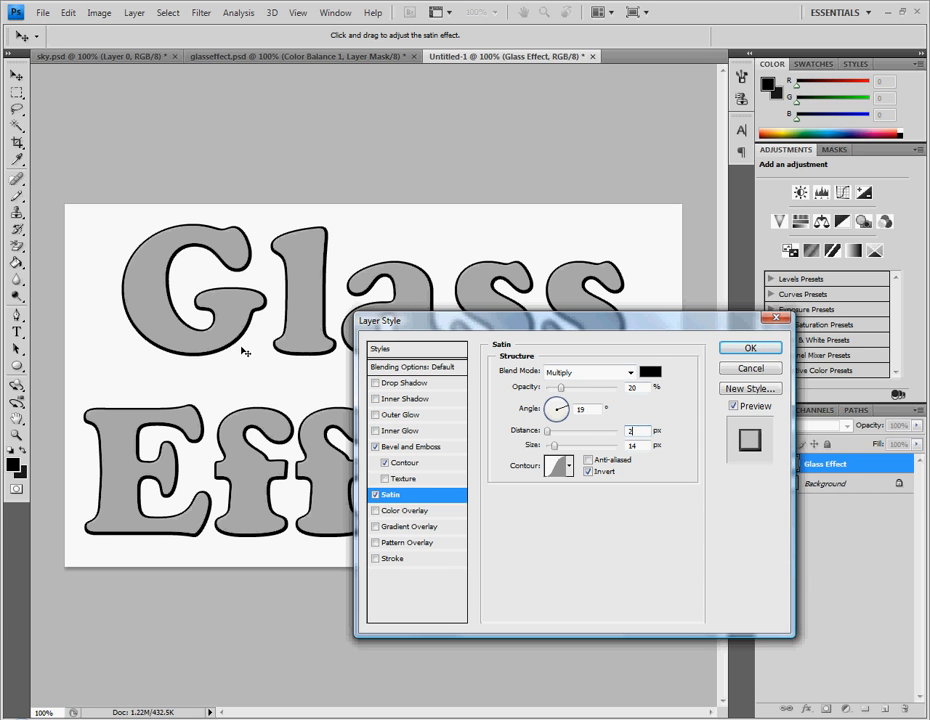
double_click(637, 444)
Enable Color Overlay with white (ffffff) as its color and apply the layer style to the text.
left_click(389, 515)
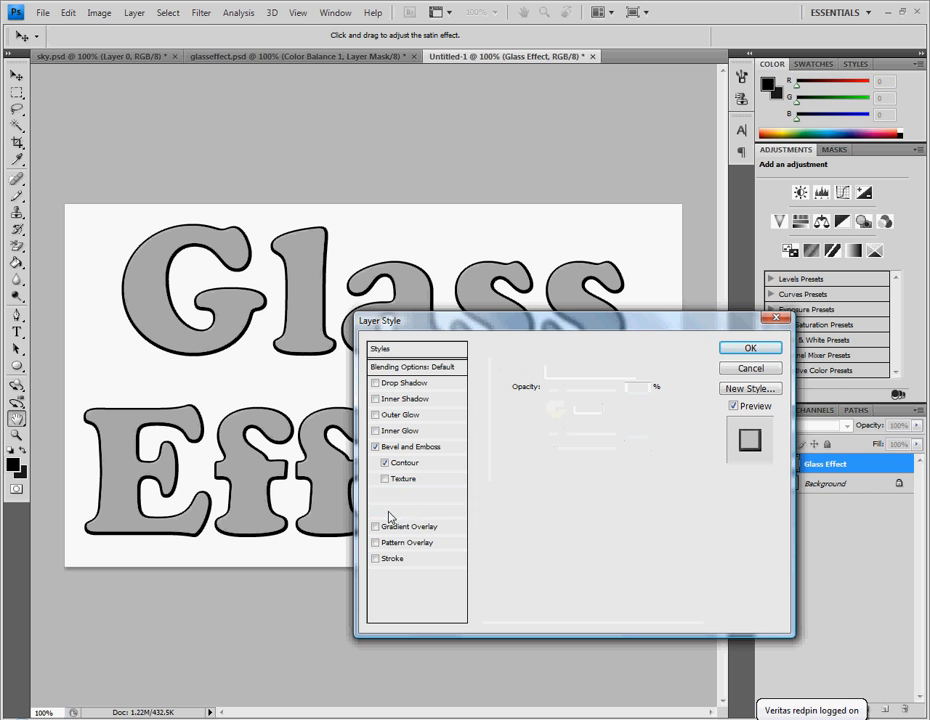
left_click(653, 376)
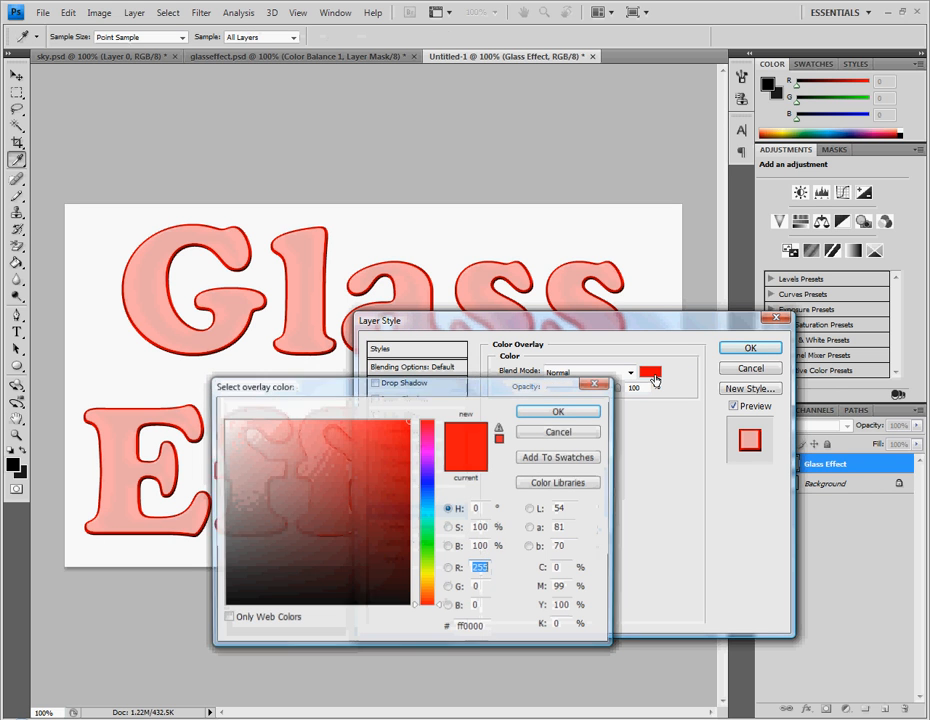
left_click_drag(281, 496, 100, 332)
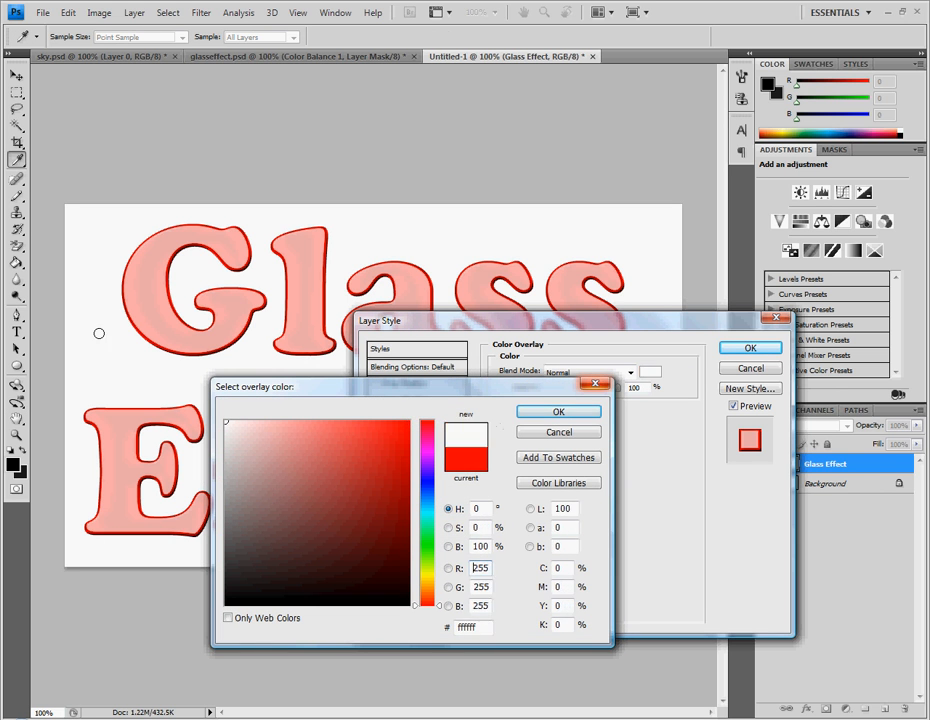
left_click(558, 411)
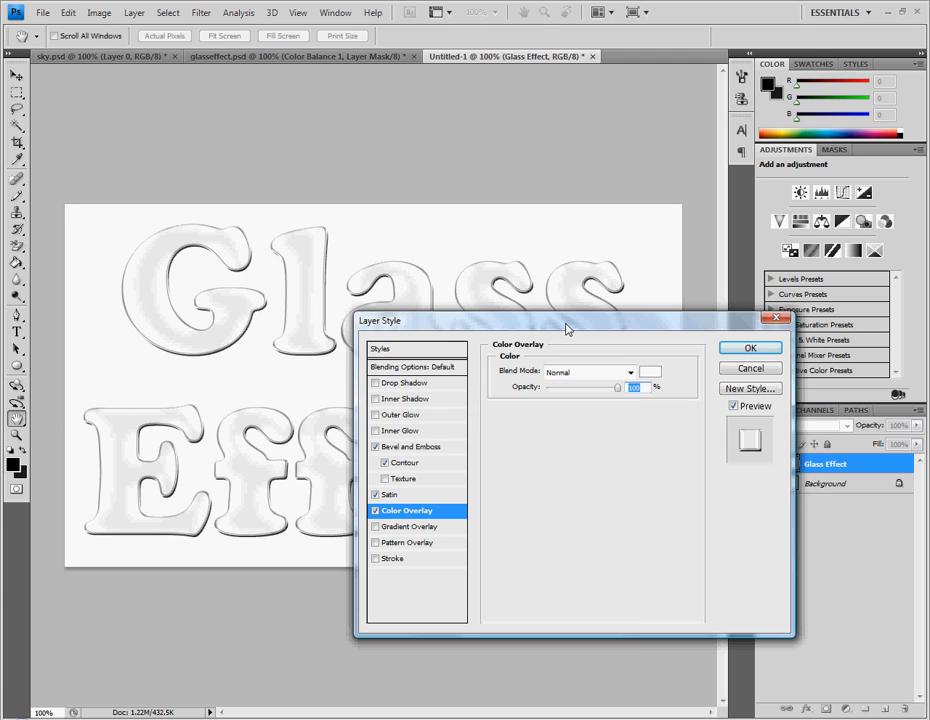
left_click(750, 348)
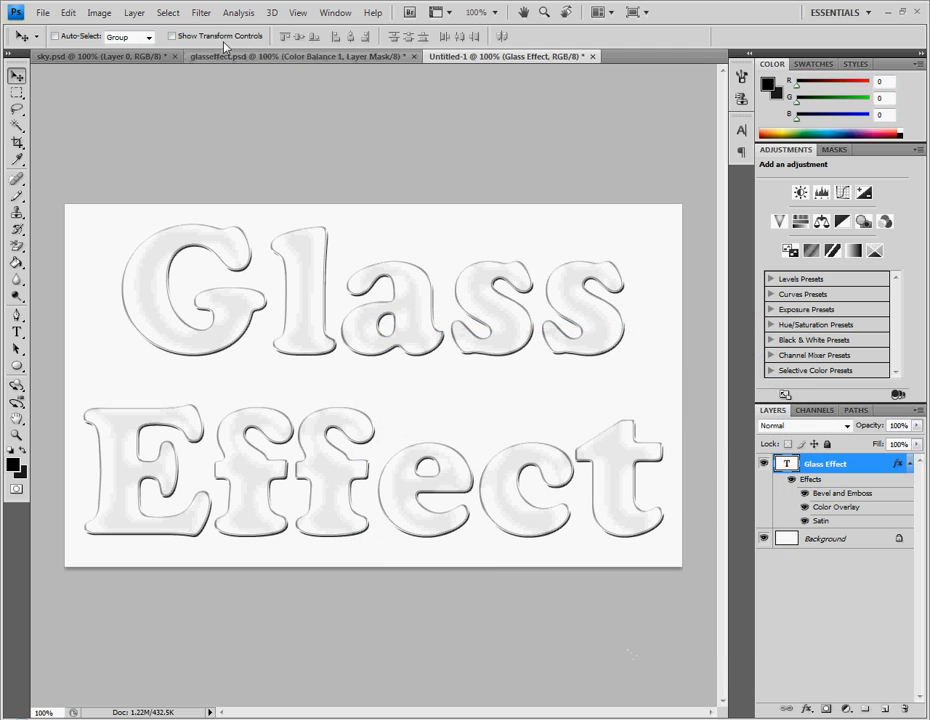
Add a Color Balance adjustment layer above the text with midtones of Cyan–Red -40 and Yellow–Blue +34, as in glasseffect.psd.
left_click(250, 57)
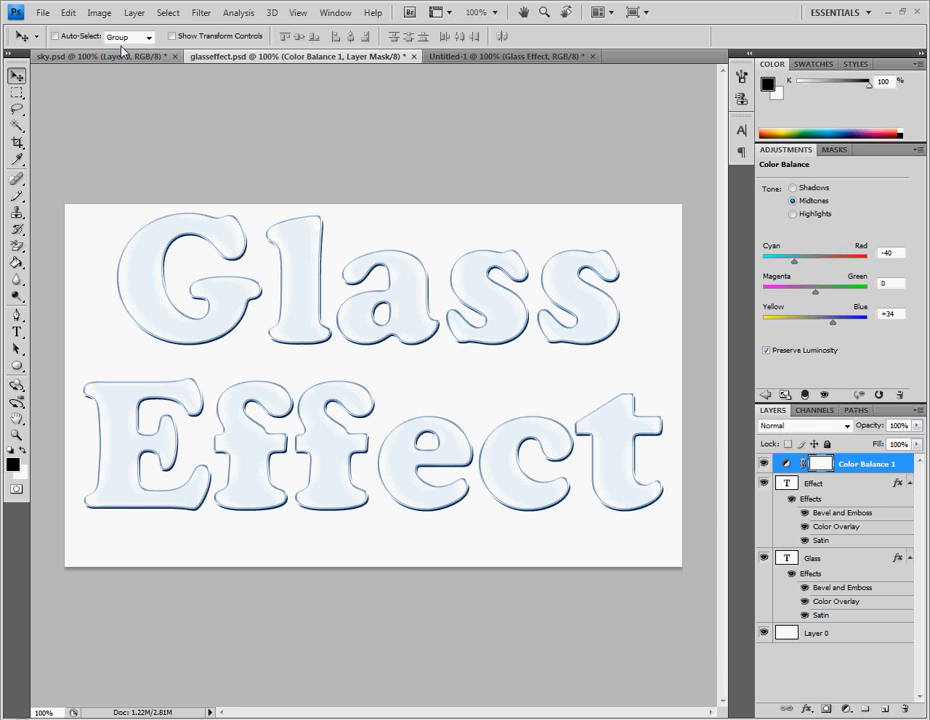
left_click(165, 56)
left_click(250, 57)
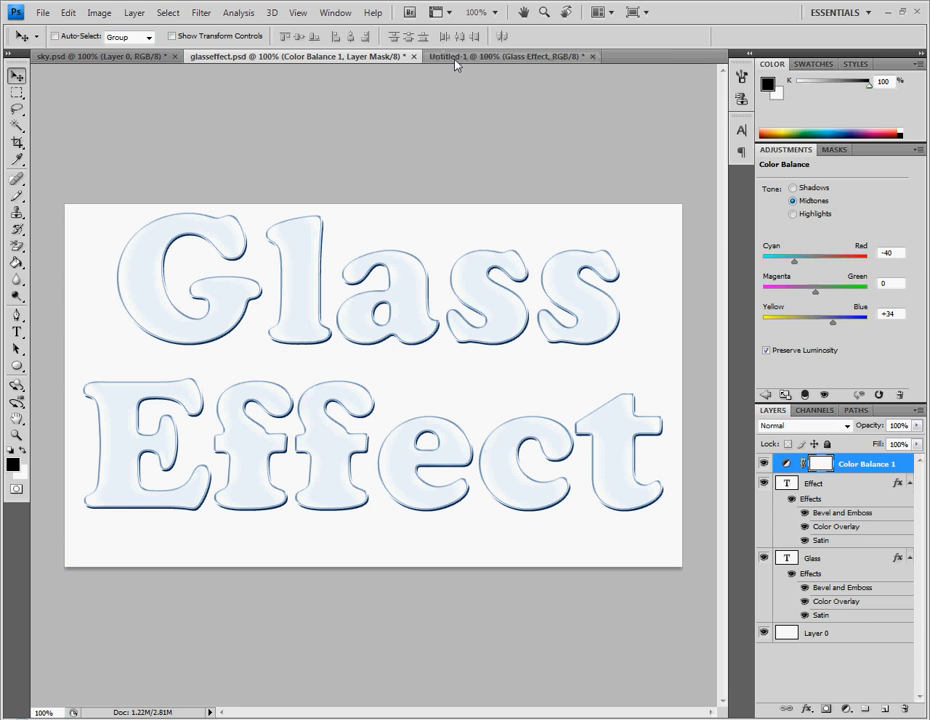
left_click(506, 57)
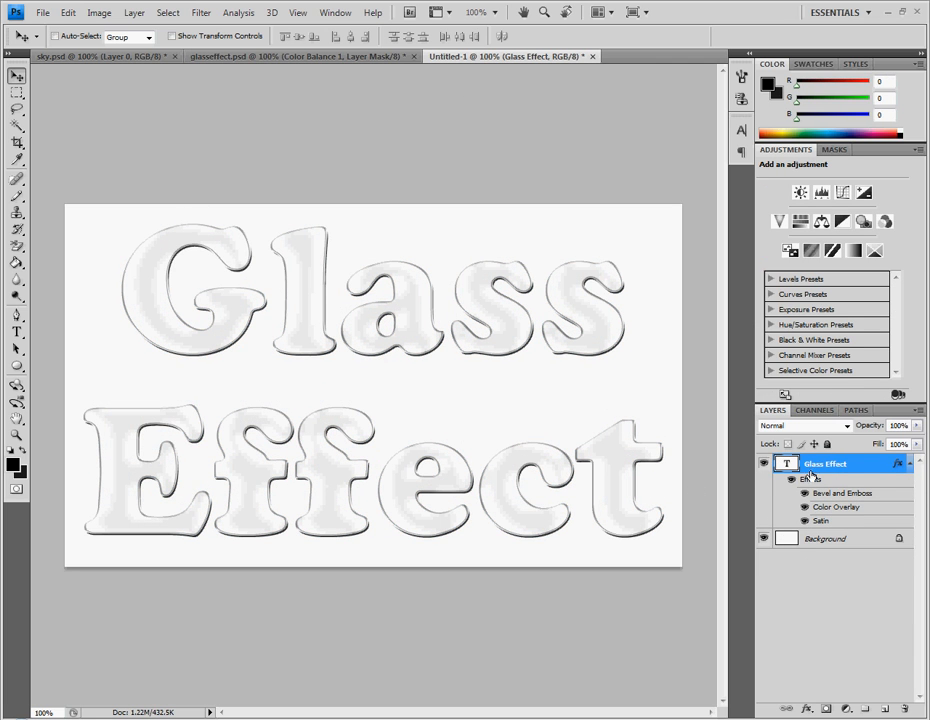
left_click(846, 709)
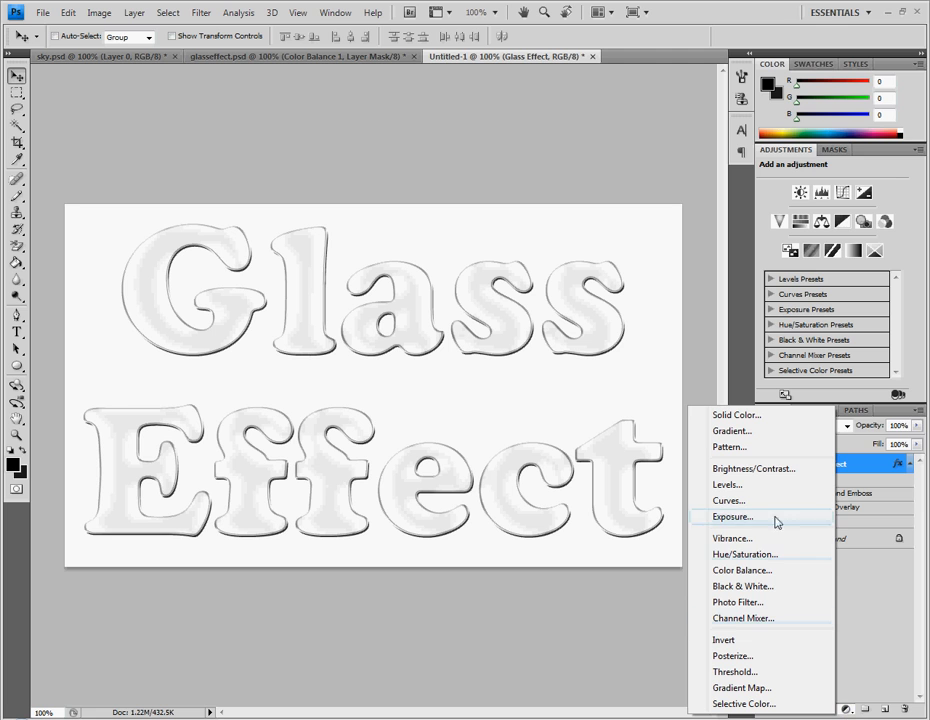
left_click(714, 570)
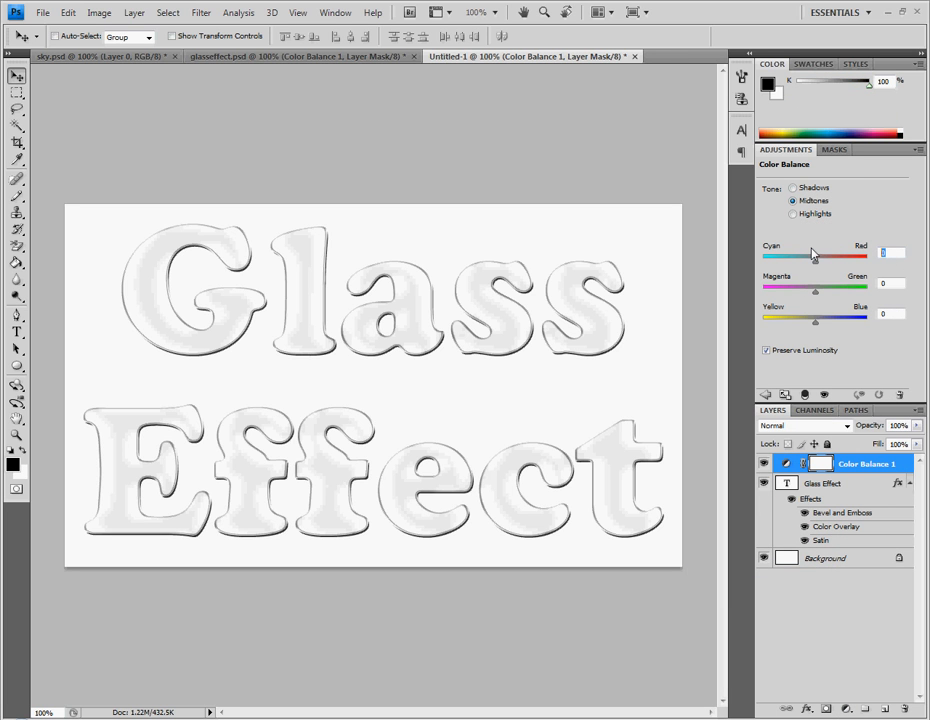
type("-40")
type("+34")
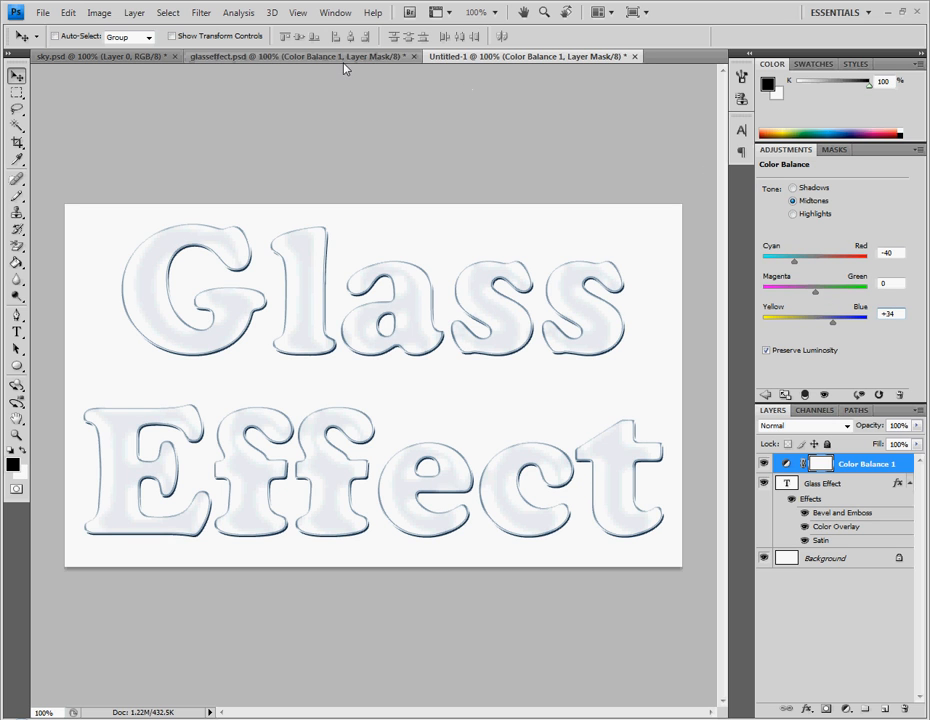
Set the Color Balance highlights to Cyan–Red -3 and Yellow–Blue +7, matching the highlights in glasseffect.psd.
left_click(300, 56)
left_click(794, 214)
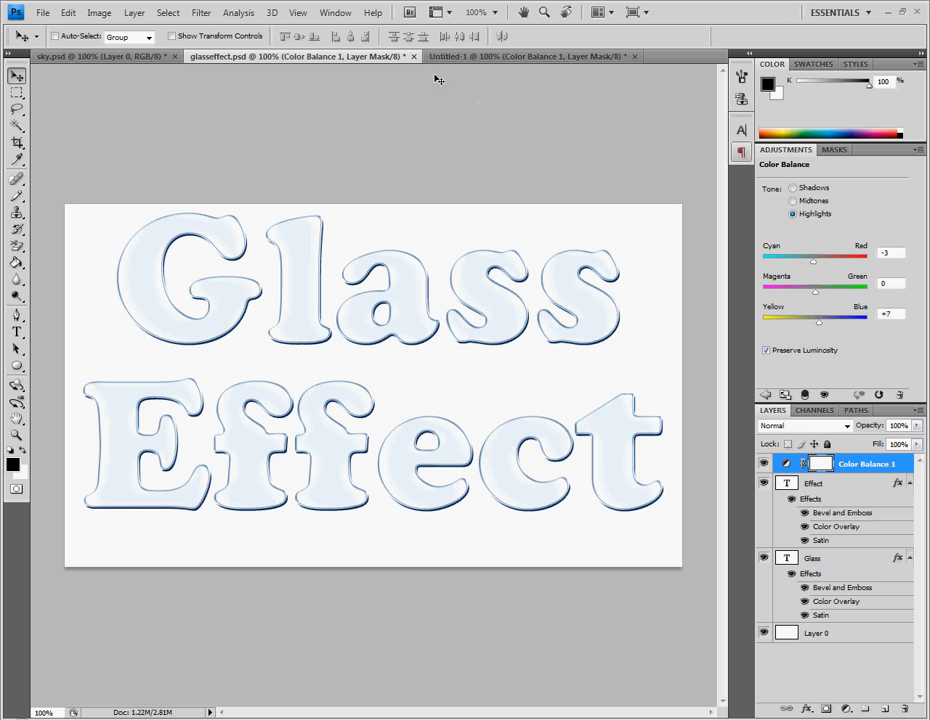
left_click(482, 57)
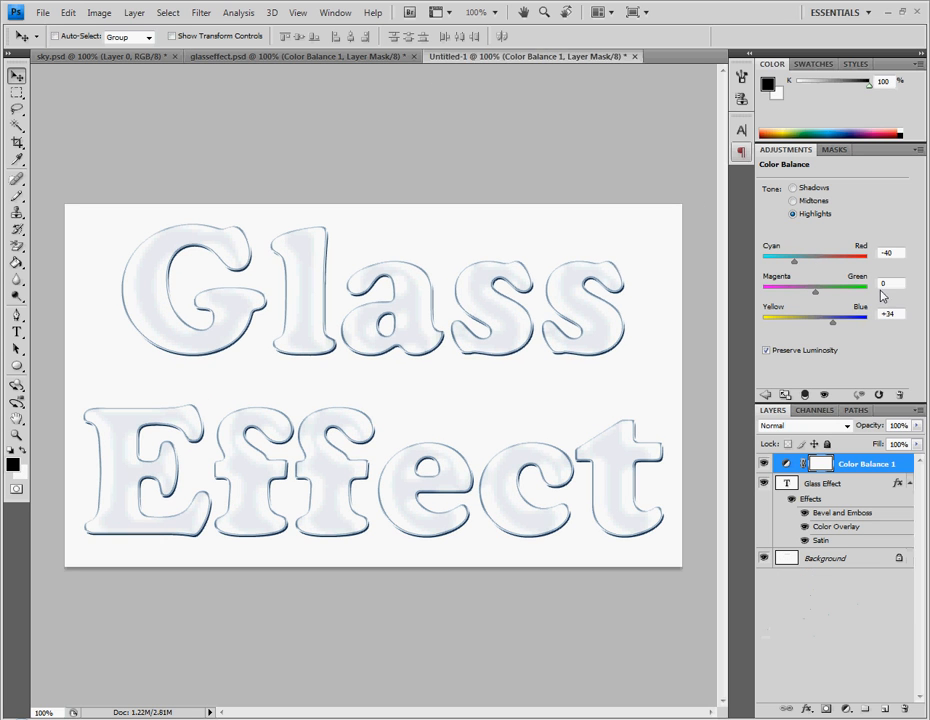
left_click(824, 214)
type("-3")
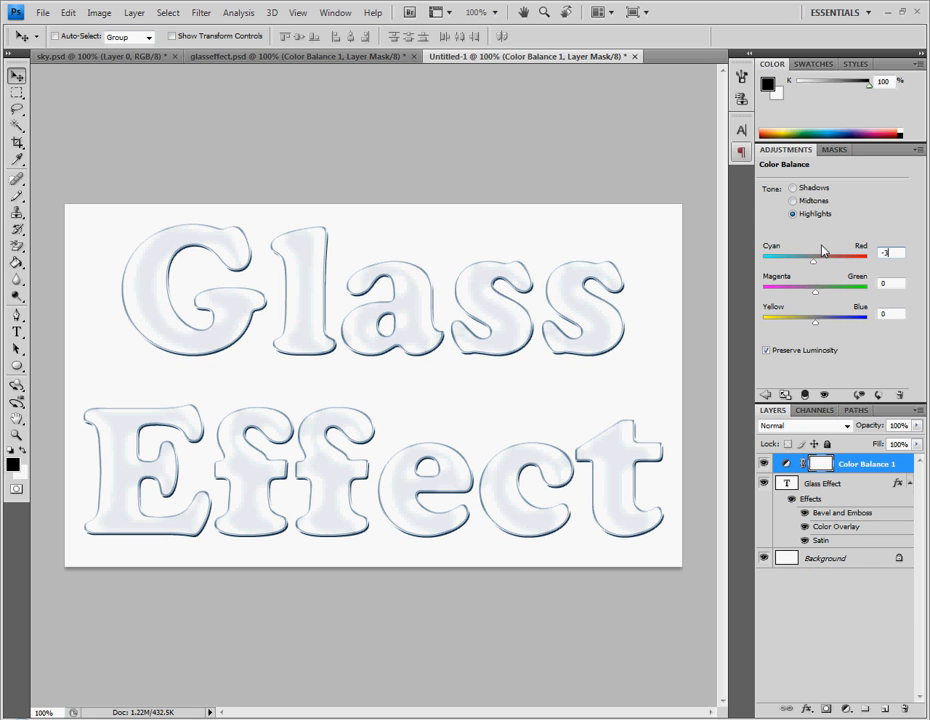
left_click(895, 313)
type("+")
Set the Color Balance shadows to Cyan–Red -4 and Yellow–Blue +16, matching the shadows in glasseffect.psd.
left_click(342, 57)
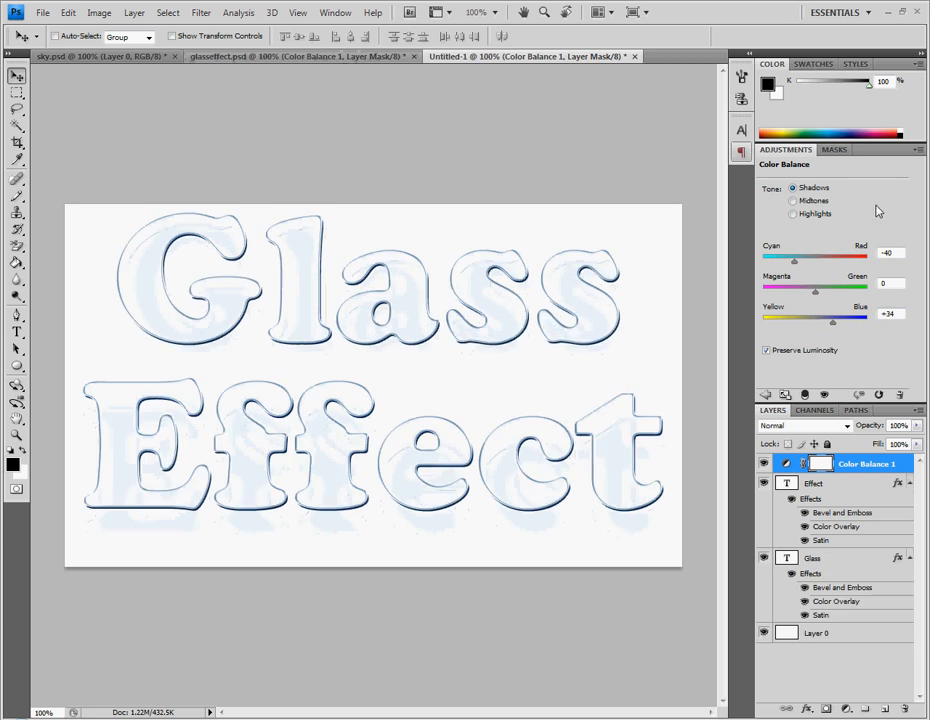
left_click(793, 188)
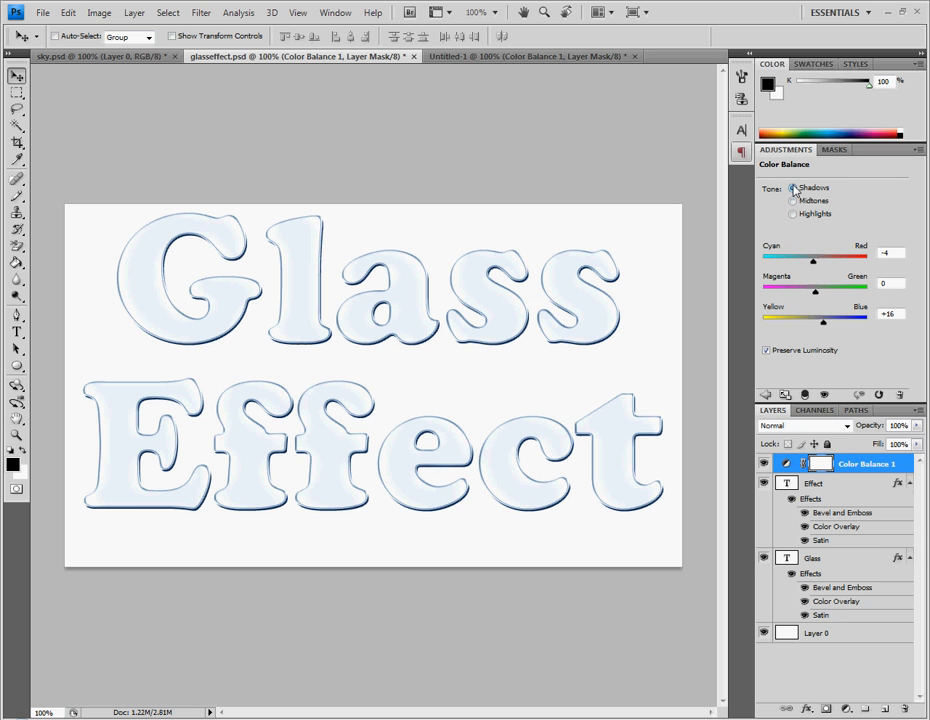
left_click(817, 201)
left_click(450, 57)
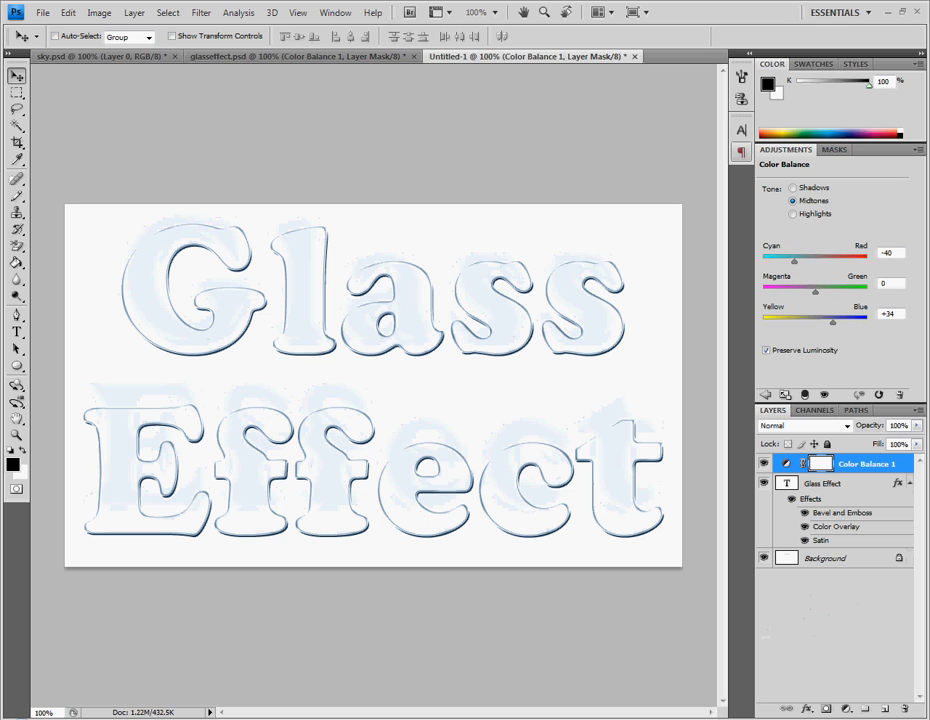
left_click(793, 188)
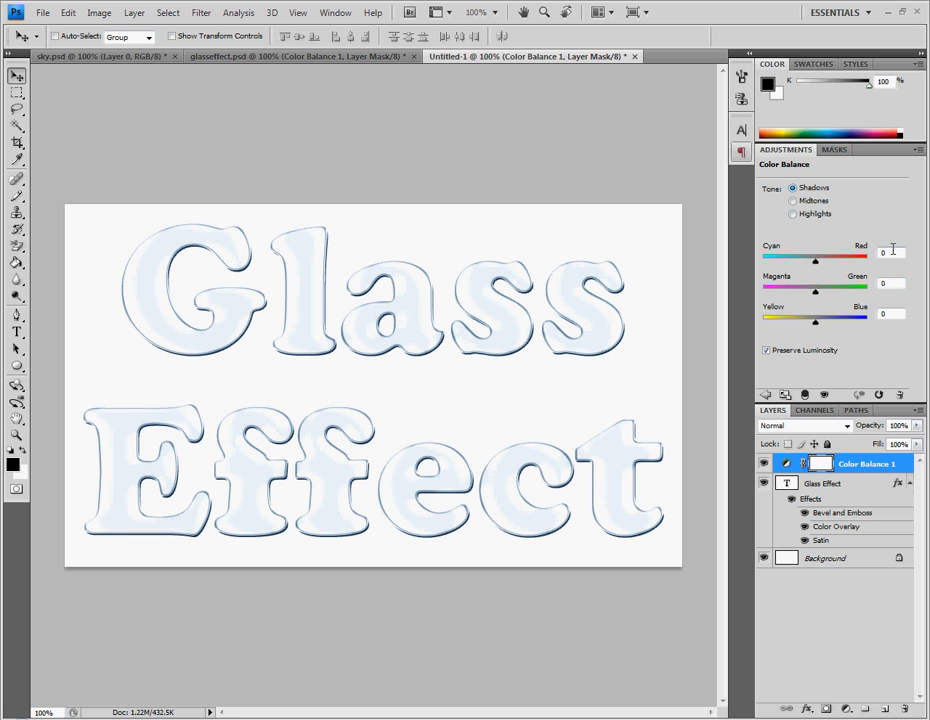
left_click(893, 250)
type("-4")
key("Tab")
key("Tab")
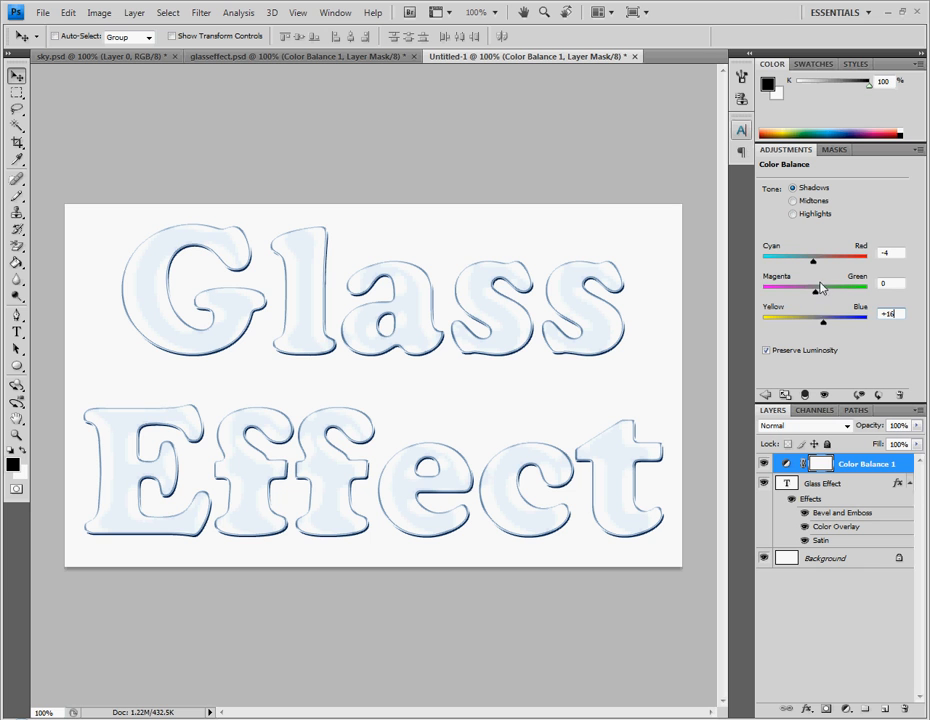
Try shifting the shadows toward magenta and return the Magenta–Green value to 0.
mouse_move(814, 291)
left_mouse_down()
mouse_move(731, 293)
mouse_move(870, 295)
mouse_move(799, 297)
mouse_move(807, 300)
left_mouse_up()
left_click_drag(896, 284, 873, 282)
type("0")
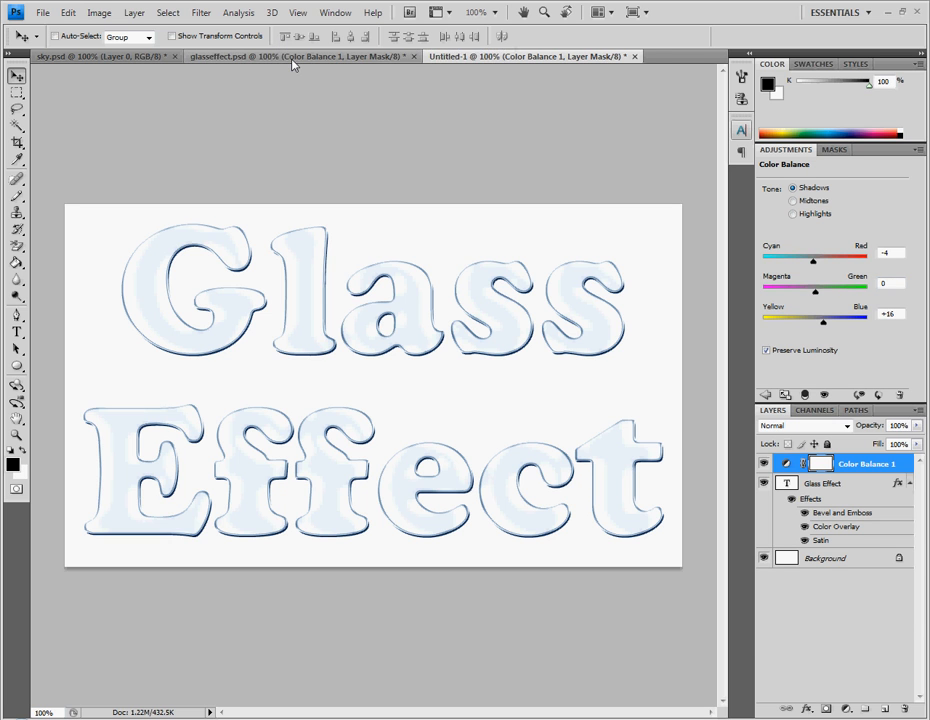
Compare the text against glasseffect.psd and examine the Satin settings of that file's Effect layer.
left_click(294, 62)
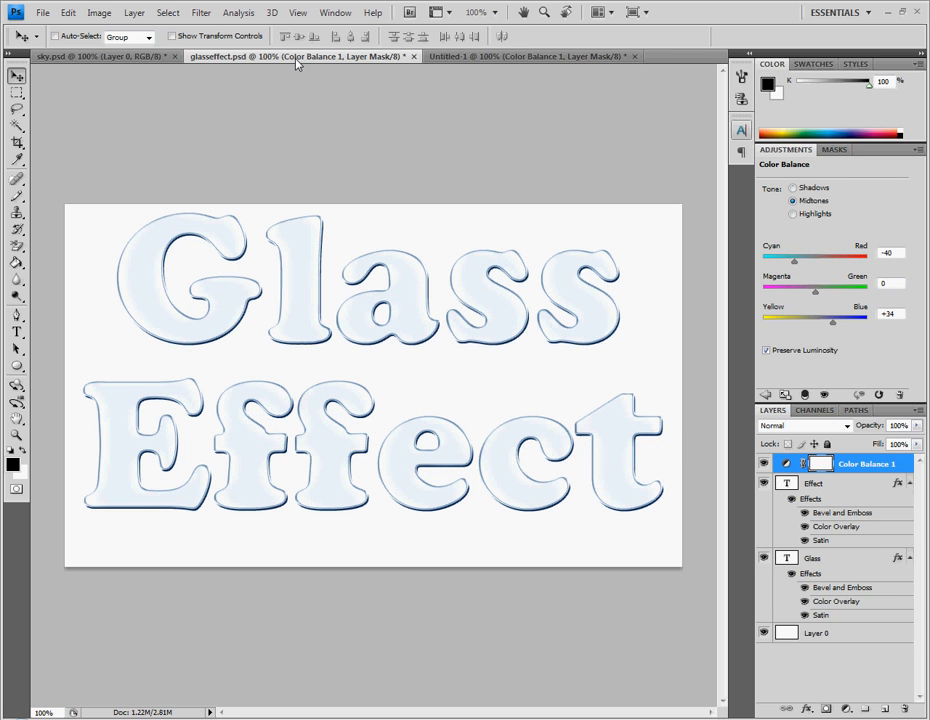
left_click(460, 57)
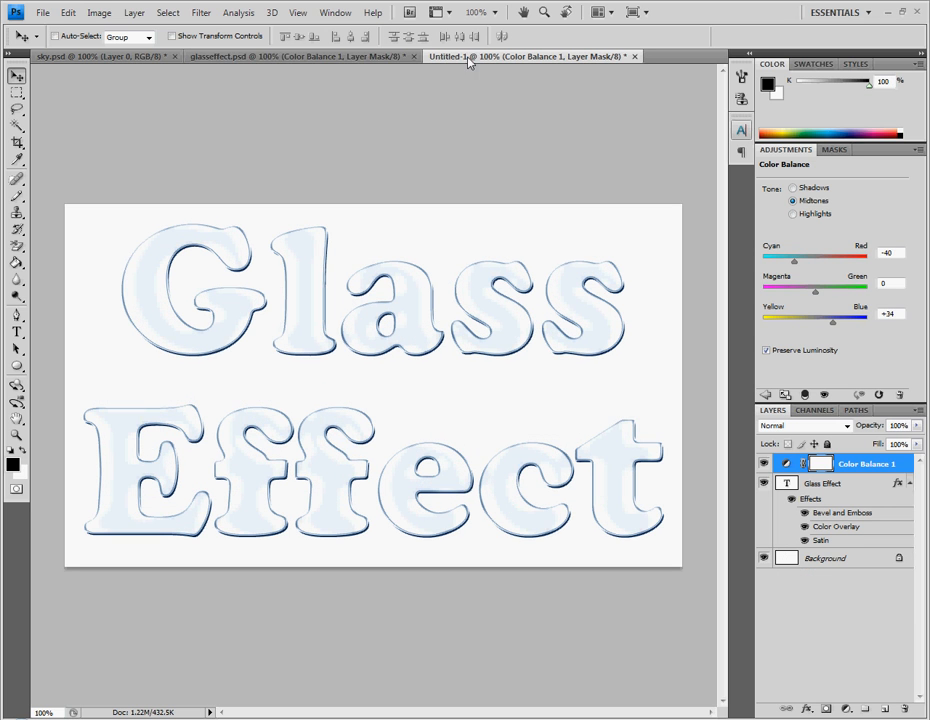
left_click(373, 57)
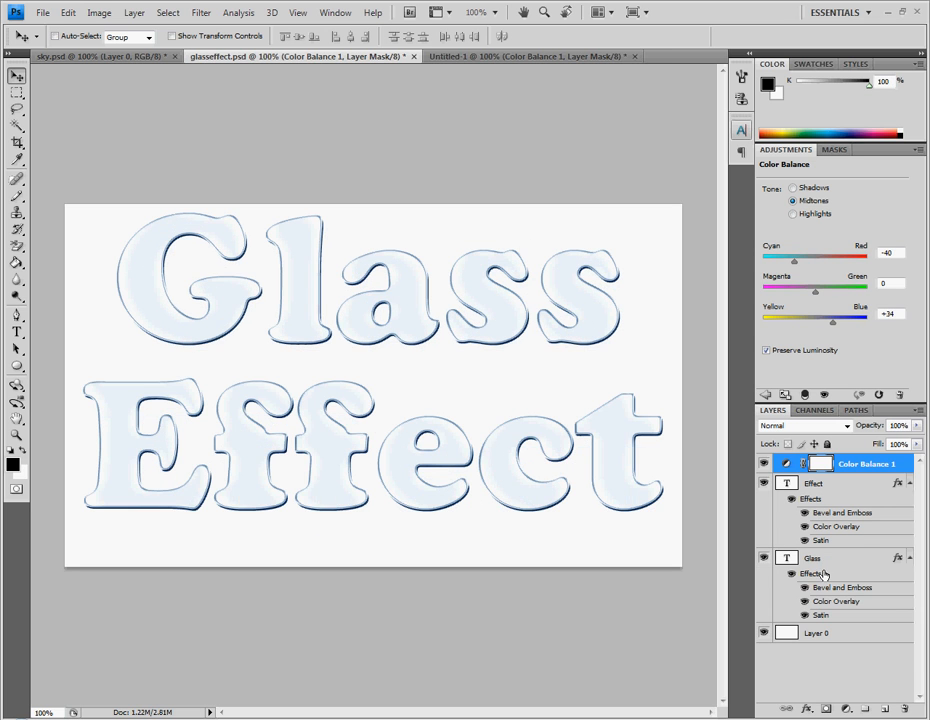
left_click(820, 485)
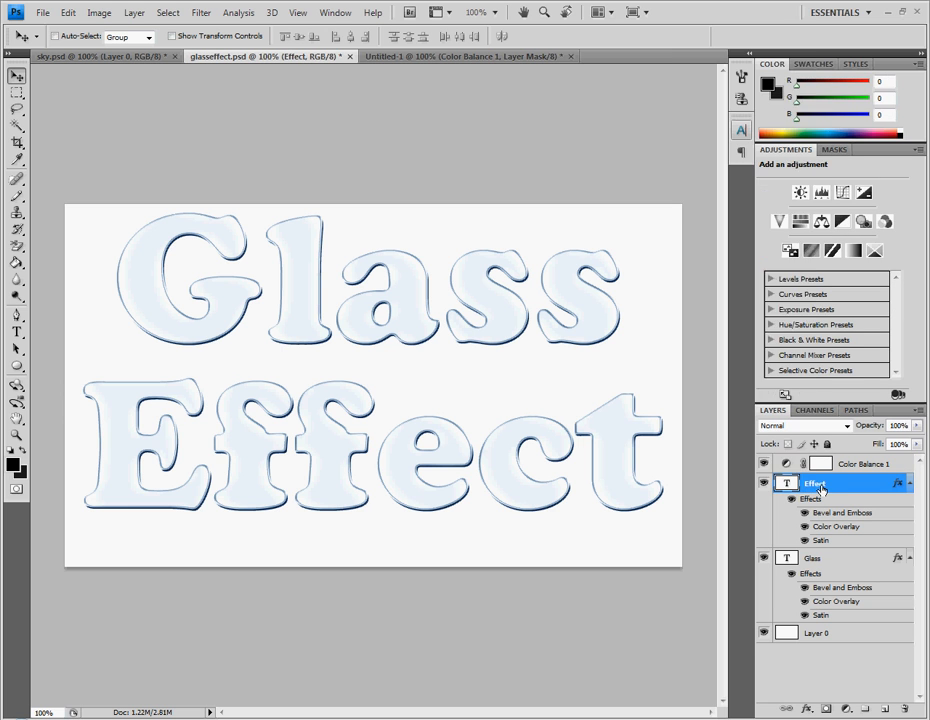
right_click(820, 488)
left_click(712, 84)
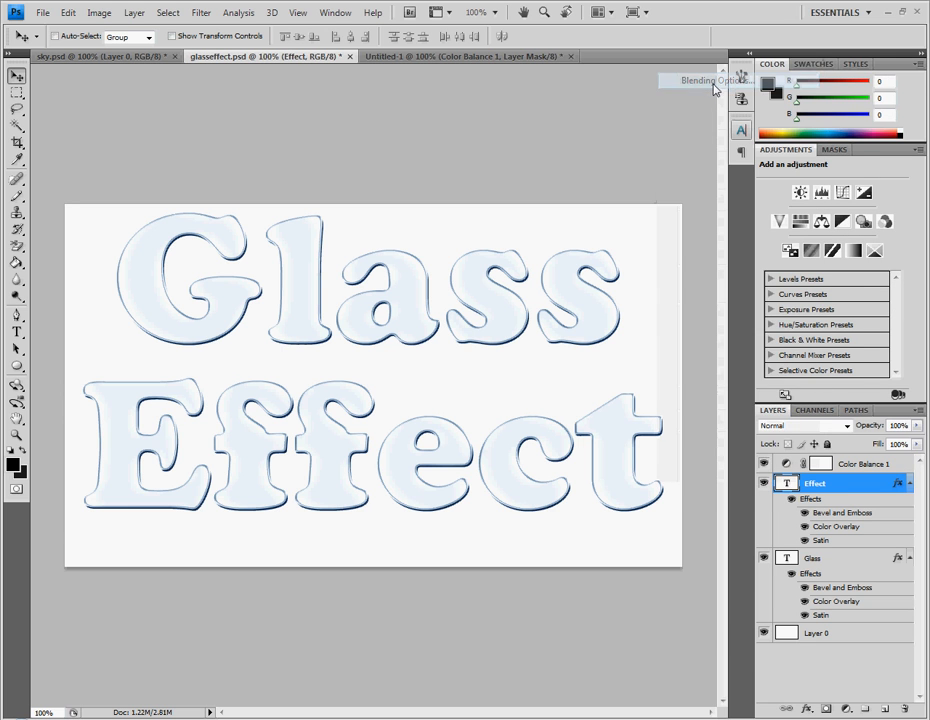
left_click(391, 495)
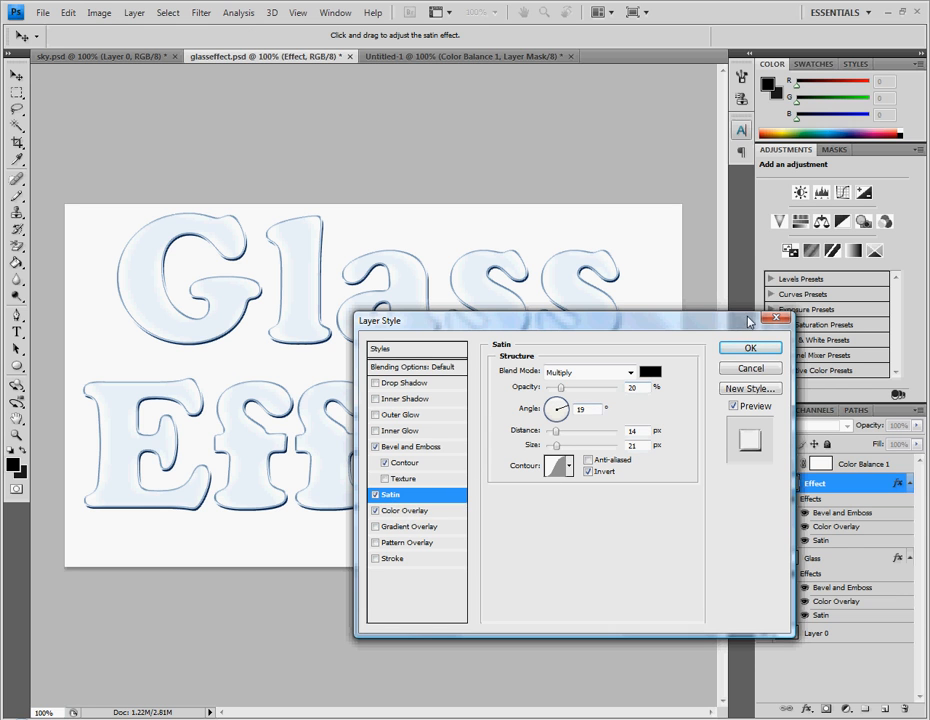
key("Return")
In Untitled-1, set the Glass Effect layer's Satin distance to 14 px and size to 21 px, as in glasseffect.psd.
key("ctrl+Tab")
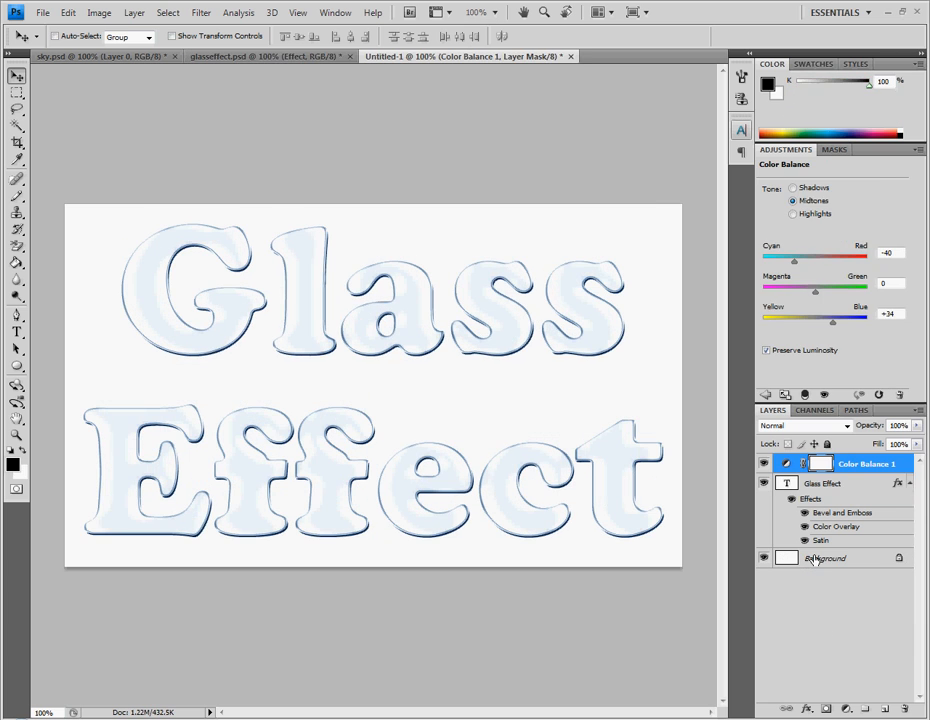
right_click(829, 541)
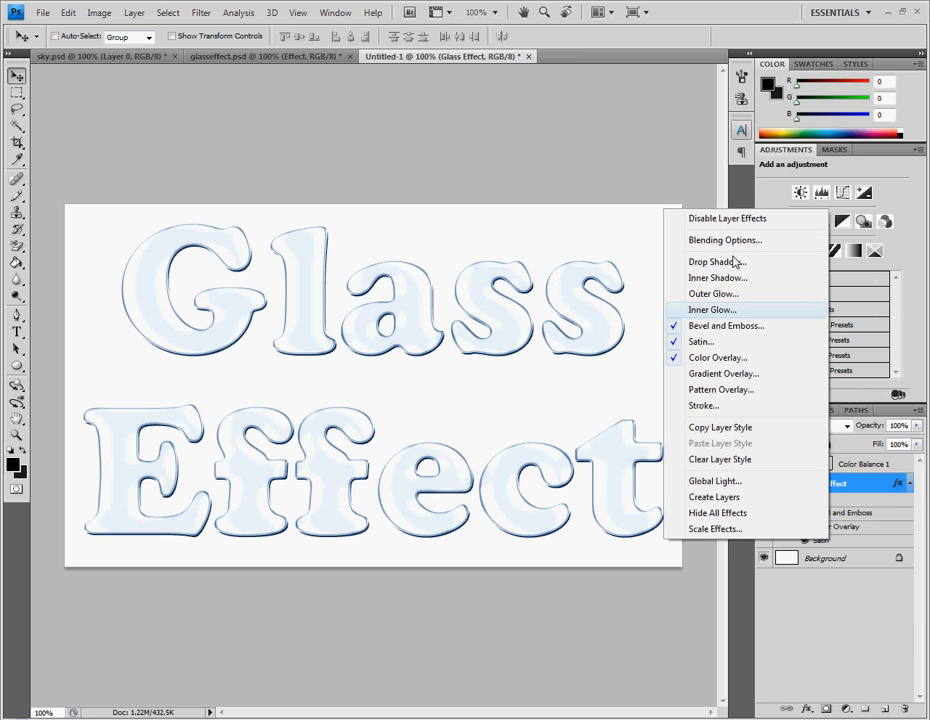
left_click(736, 240)
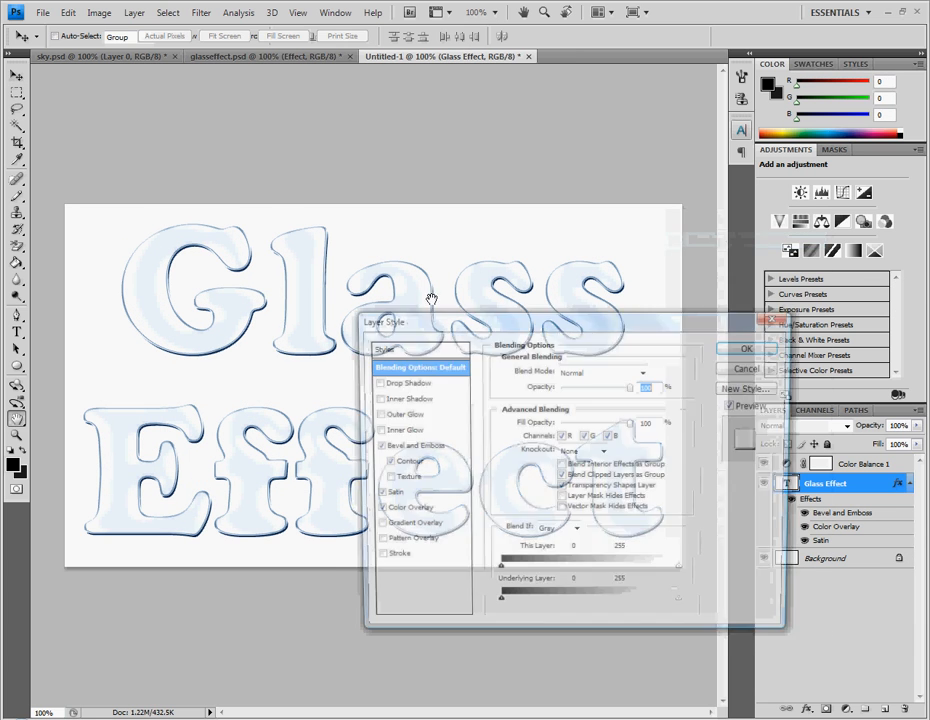
left_click(390, 494)
left_click_drag(642, 432, 578, 423)
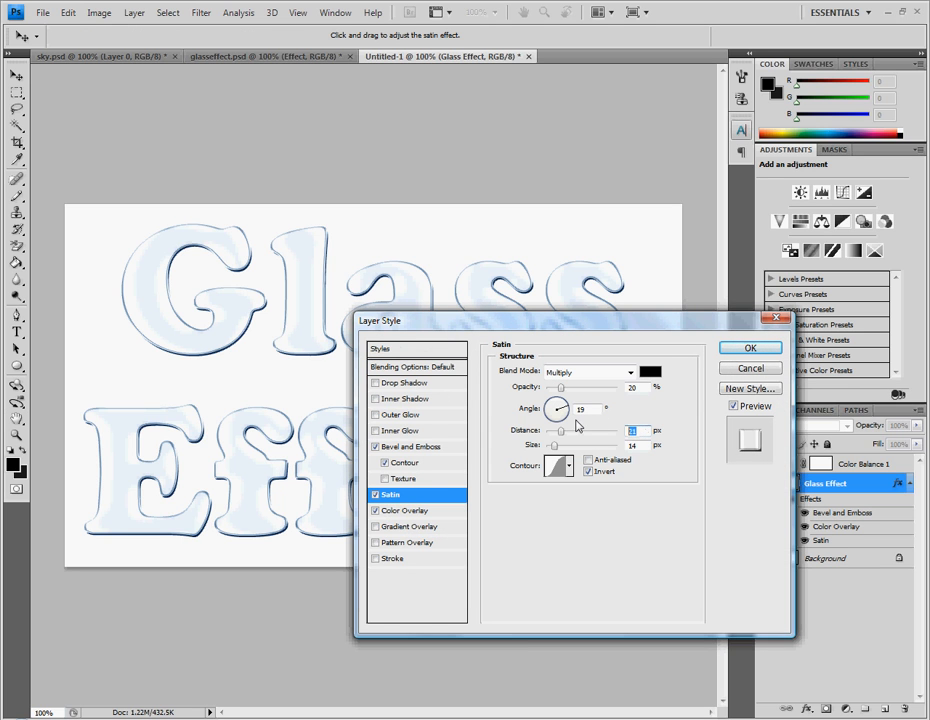
type("14")
key("Tab")
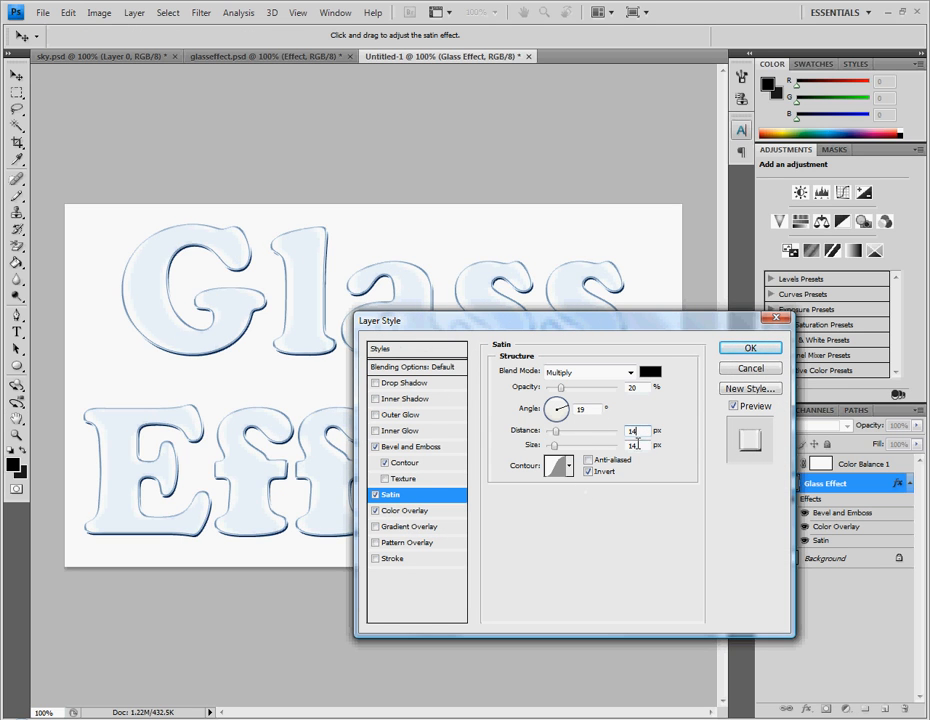
type("21")
left_click(740, 350)
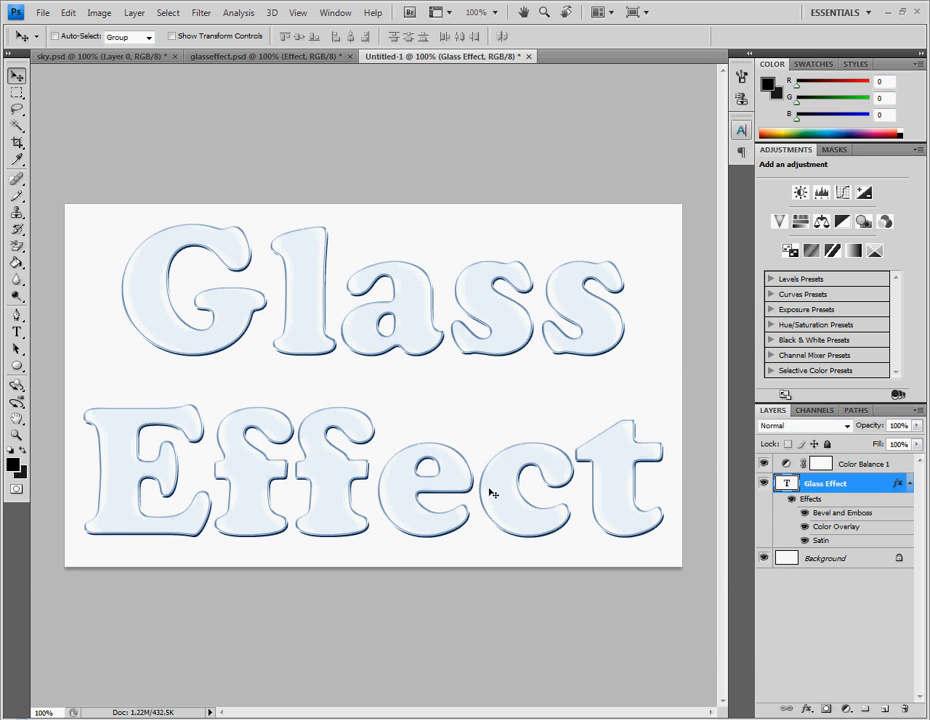
Toggle the visibility of the Glass Effect text and its whole effects group to compare the text with and without styling.
left_click(765, 483)
left_click(765, 483)
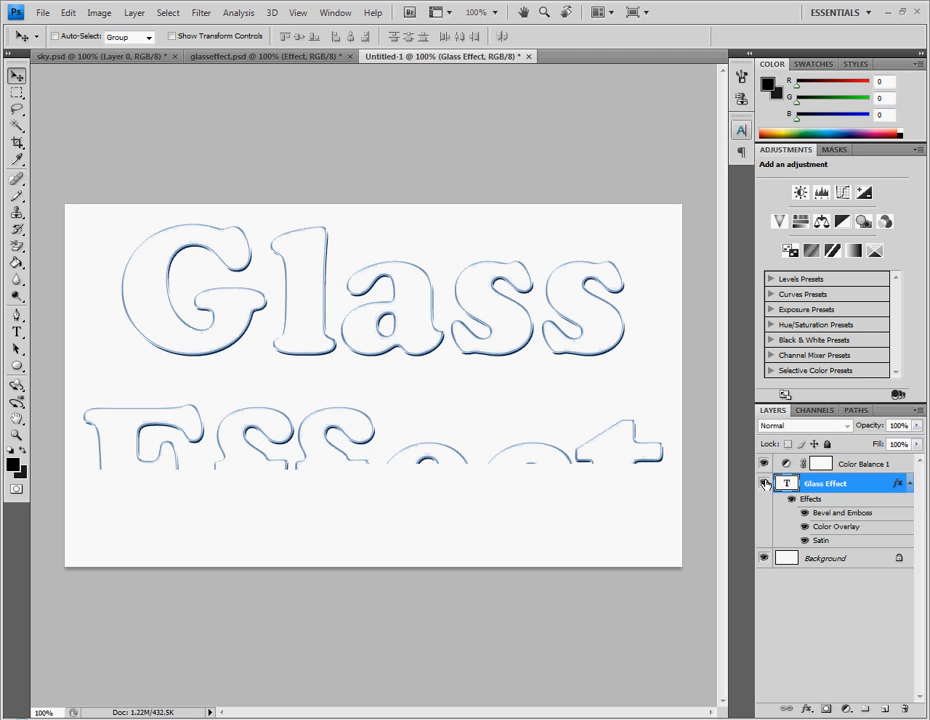
left_click(792, 499)
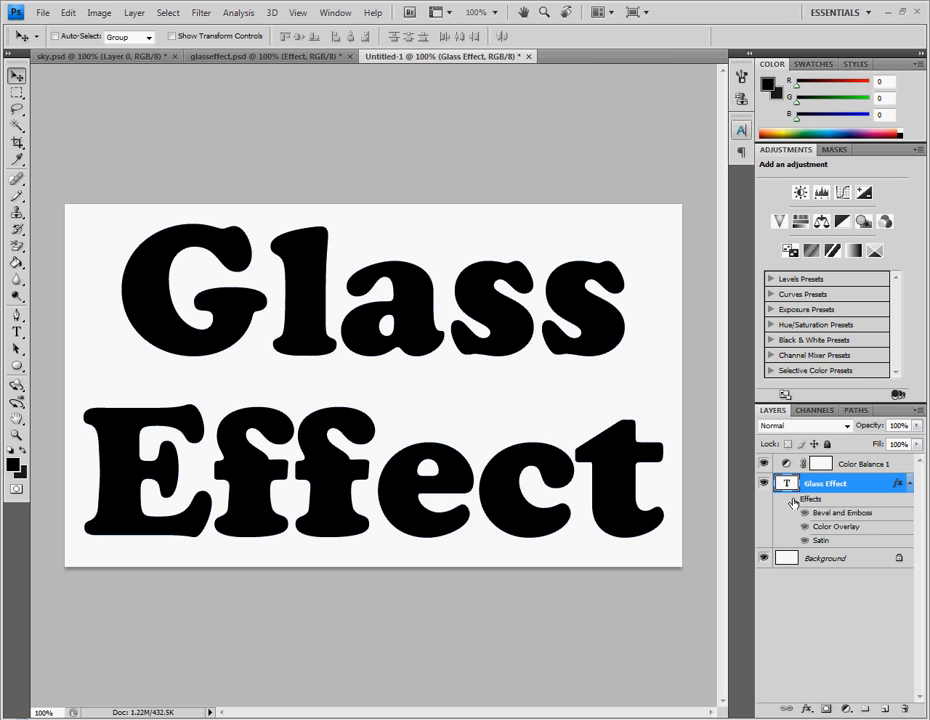
left_click(792, 499)
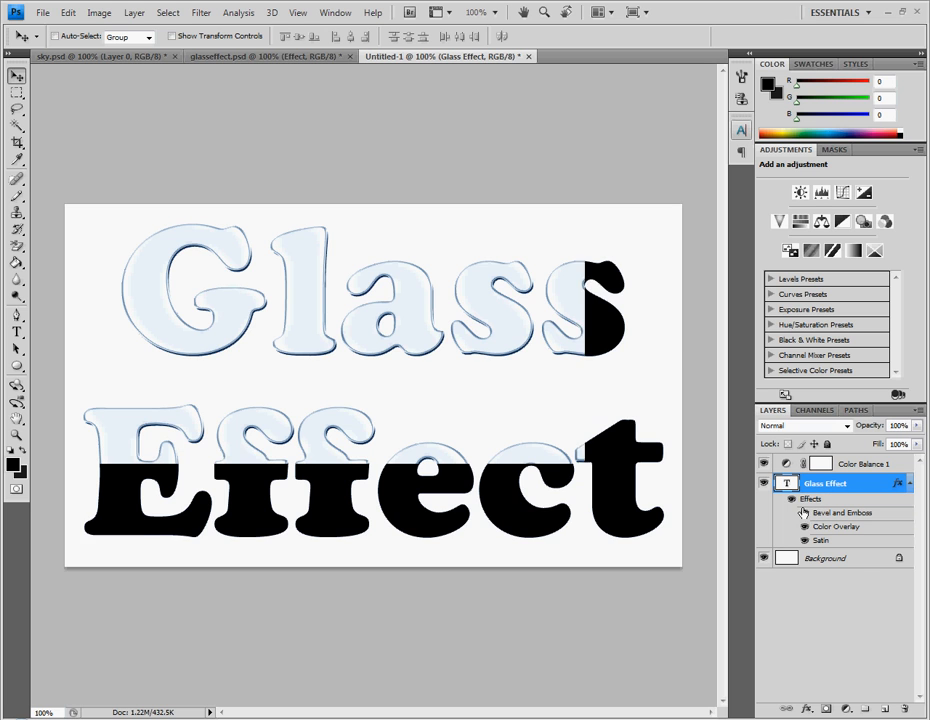
Hide and restore Bevel and Emboss, Color Overlay, Satin and the Color Balance adjustment to review what each contributes.
left_click(805, 513)
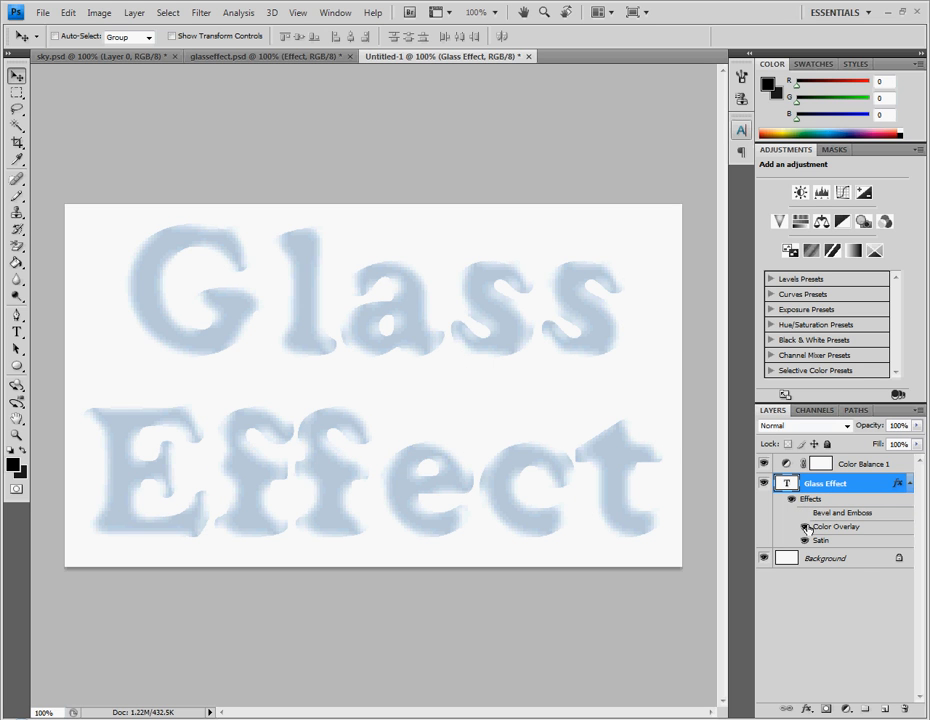
left_click(805, 526)
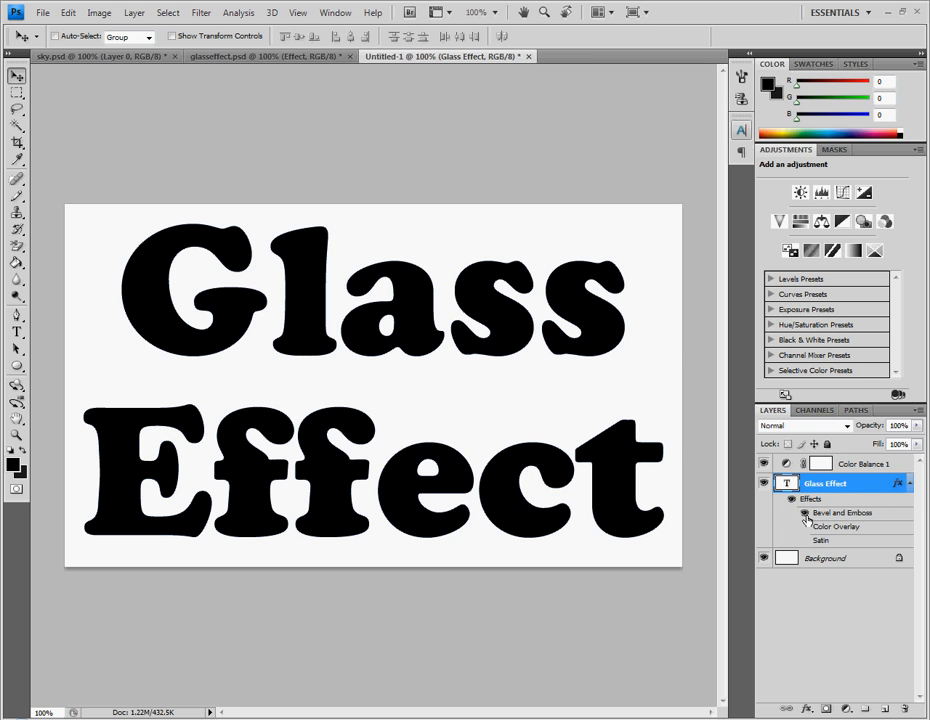
left_click(806, 522)
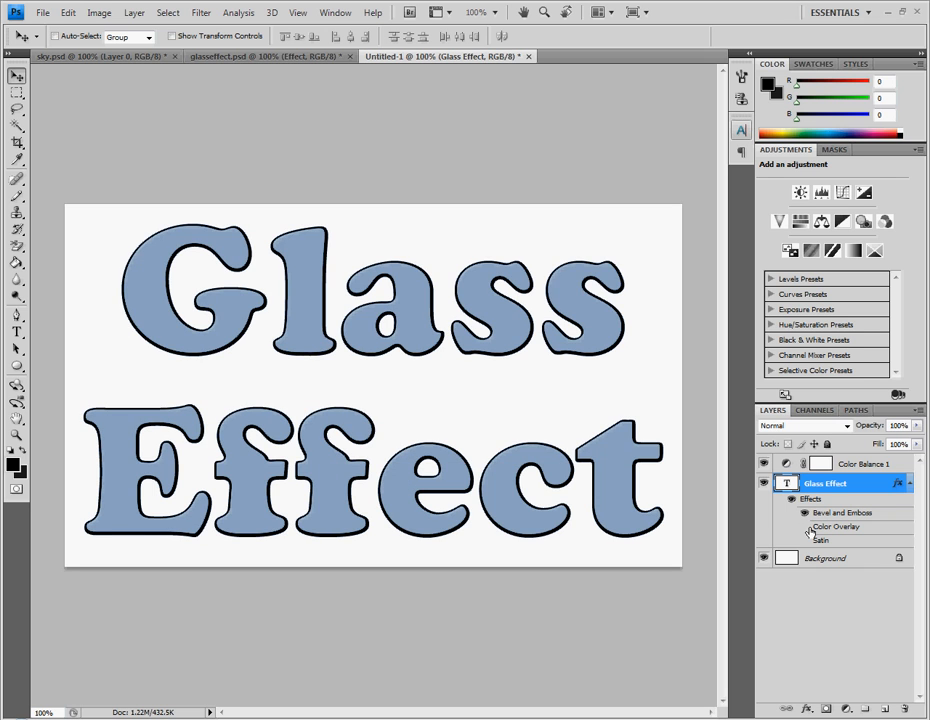
left_click(806, 527)
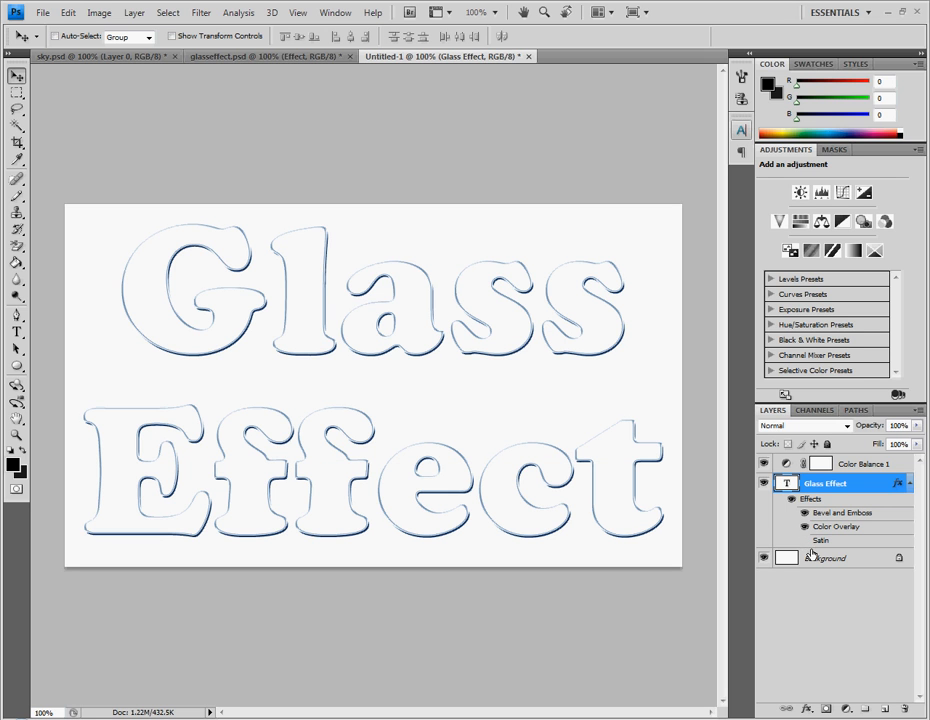
left_click(805, 540)
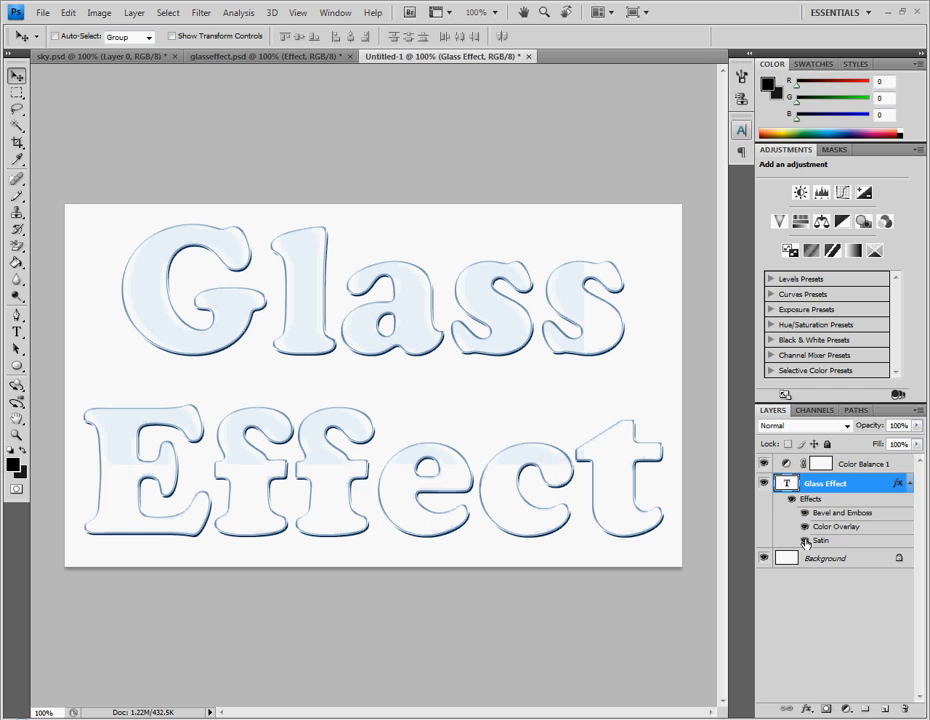
left_click(764, 464)
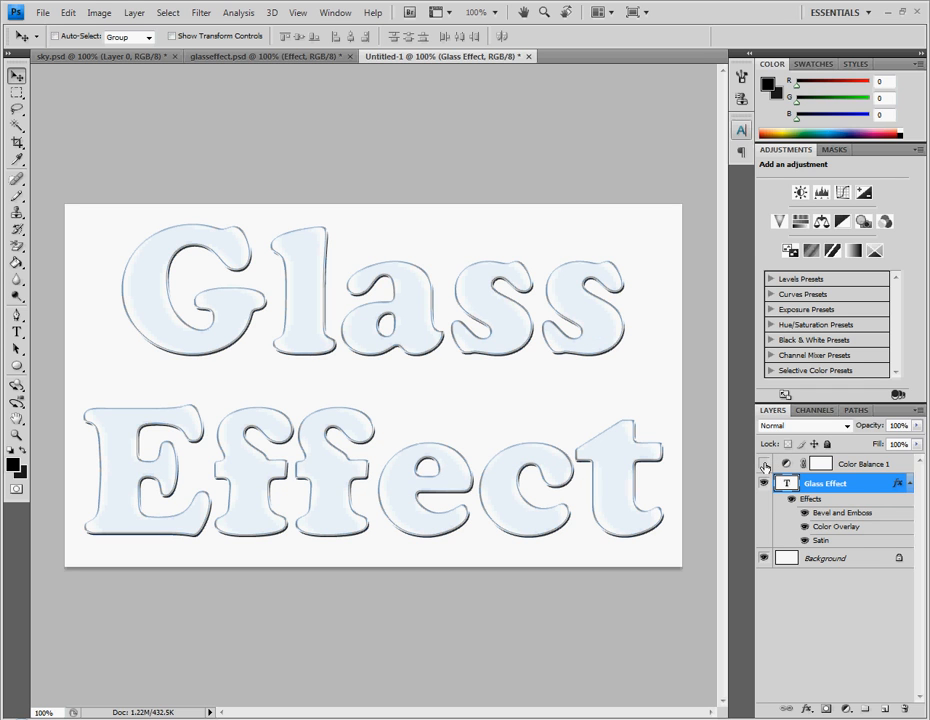
left_click(764, 464)
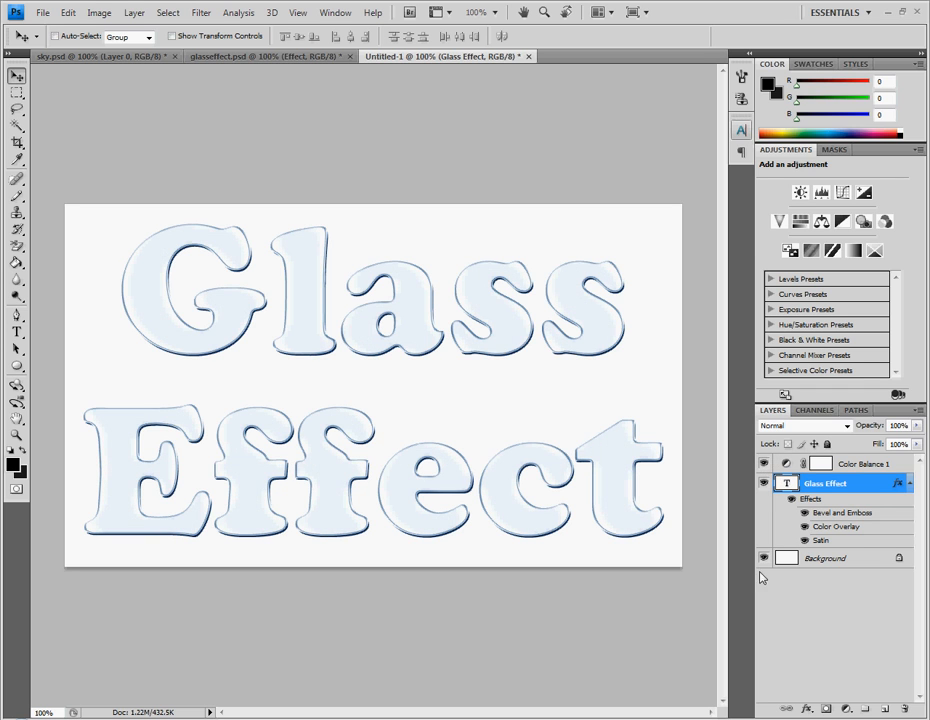
Convert the locked Background into a regular editable layer, keeping the default options.
left_click(832, 560)
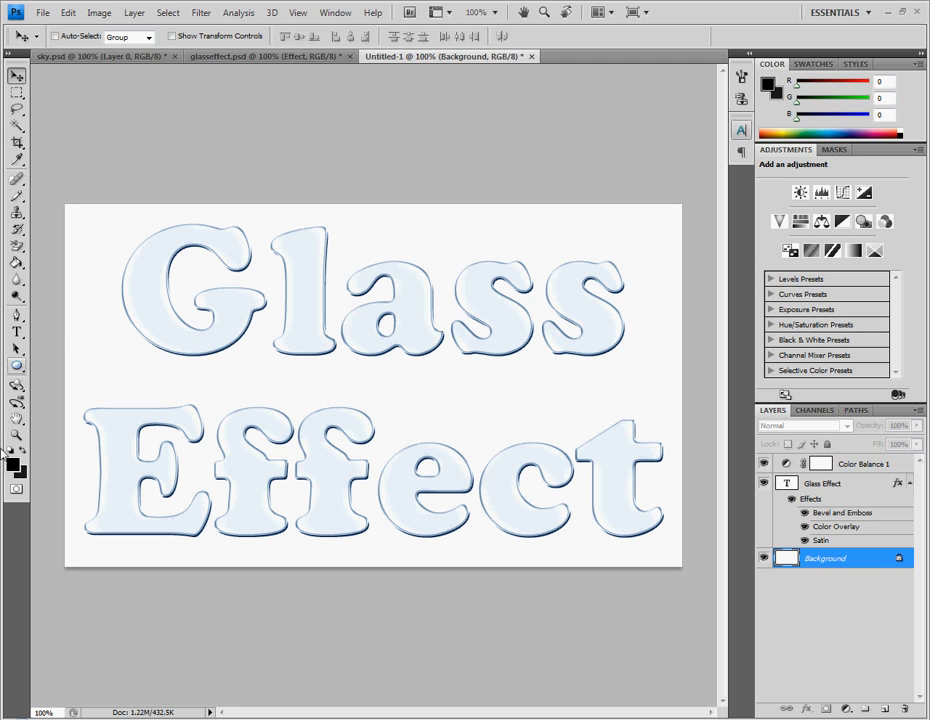
double_click(818, 560)
key("Return")
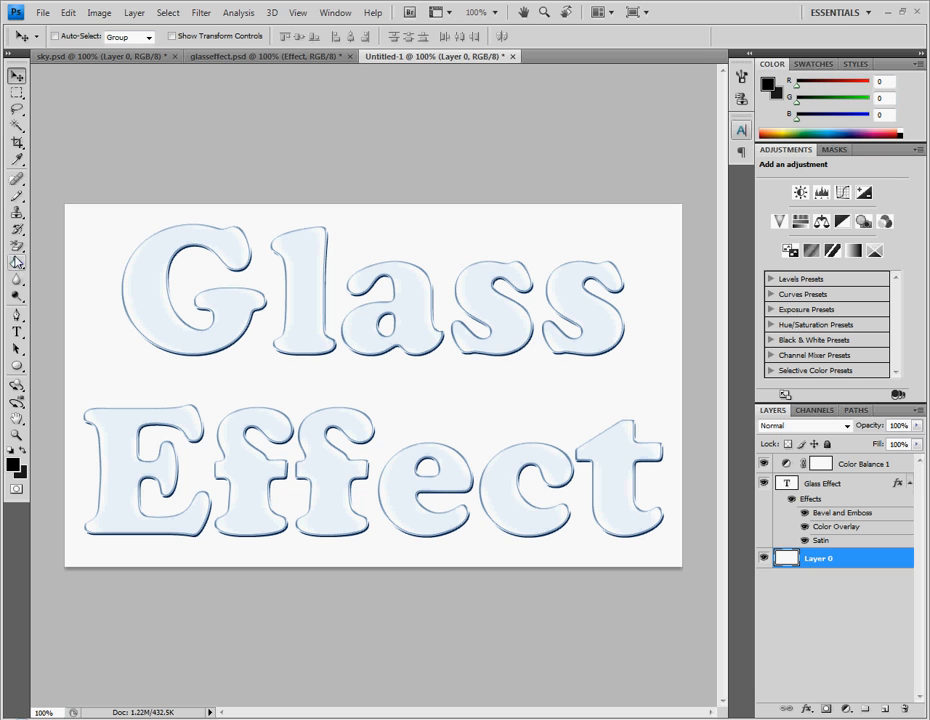
Erase the entire white backdrop to transparency using the Background Eraser with a 175 px brush, contiguous limits and 50% tolerance.
left_click(17, 245)
left_click(47, 259)
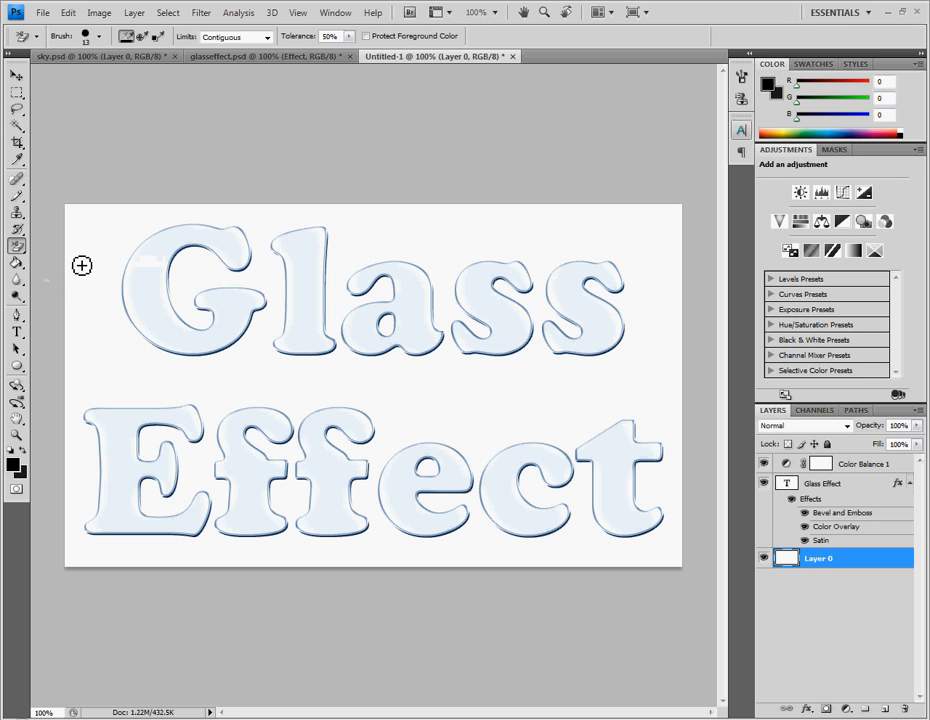
key("]")
key("]")
key("]")
key("]")
key("]")
key("]")
key("]")
key("]")
key("]")
key("]")
key("]")
key("]")
mouse_move(60, 177)
left_mouse_down()
mouse_move(40, 300)
mouse_move(55, 172)
mouse_move(42, 458)
mouse_move(37, 290)
mouse_move(67, 435)
left_mouse_up()
mouse_move(107, 130)
left_mouse_down()
mouse_move(120, 300)
mouse_move(75, 627)
left_mouse_up()
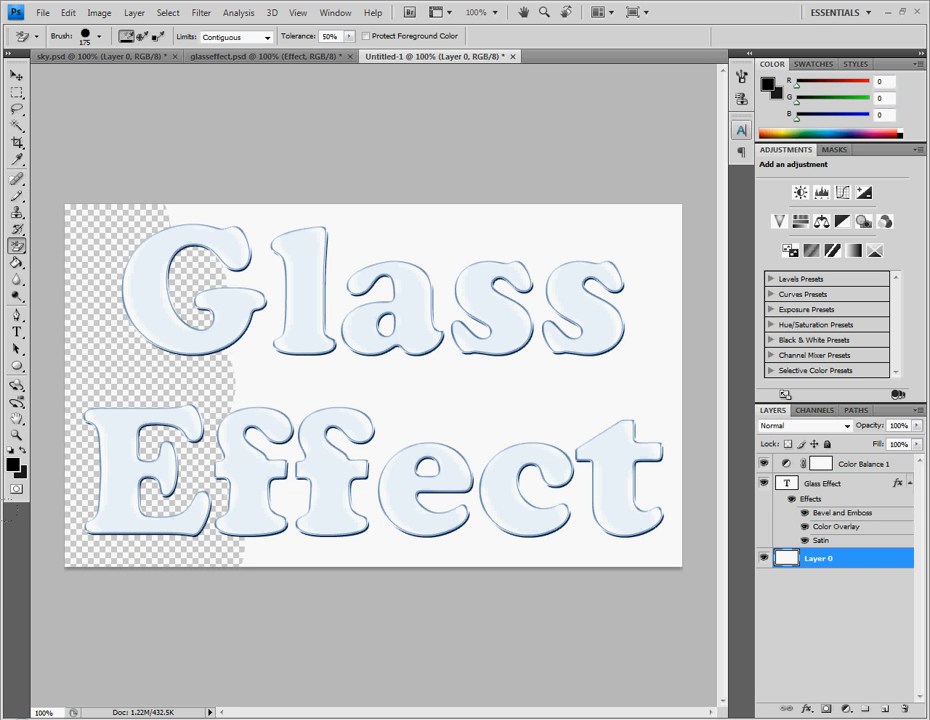
mouse_move(251, 486)
left_mouse_down()
mouse_move(207, 473)
mouse_move(236, 394)
mouse_move(175, 191)
left_mouse_up()
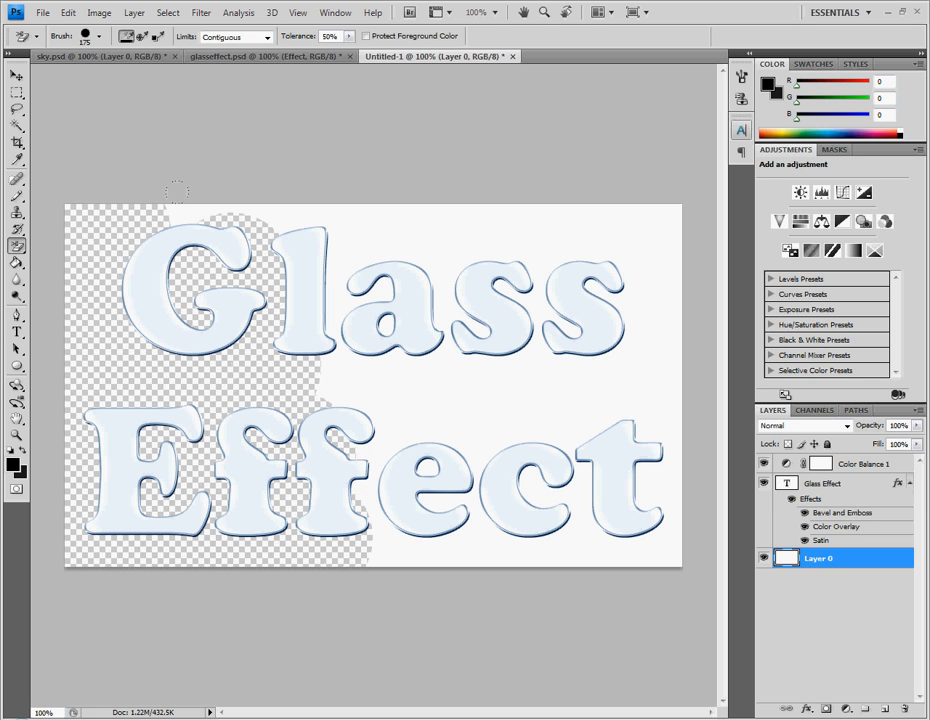
mouse_move(111, 172)
left_mouse_down()
mouse_move(449, 177)
mouse_move(262, 183)
mouse_move(333, 410)
mouse_move(258, 429)
mouse_move(323, 246)
mouse_move(350, 245)
mouse_move(258, 347)
mouse_move(256, 336)
mouse_move(286, 346)
left_mouse_up()
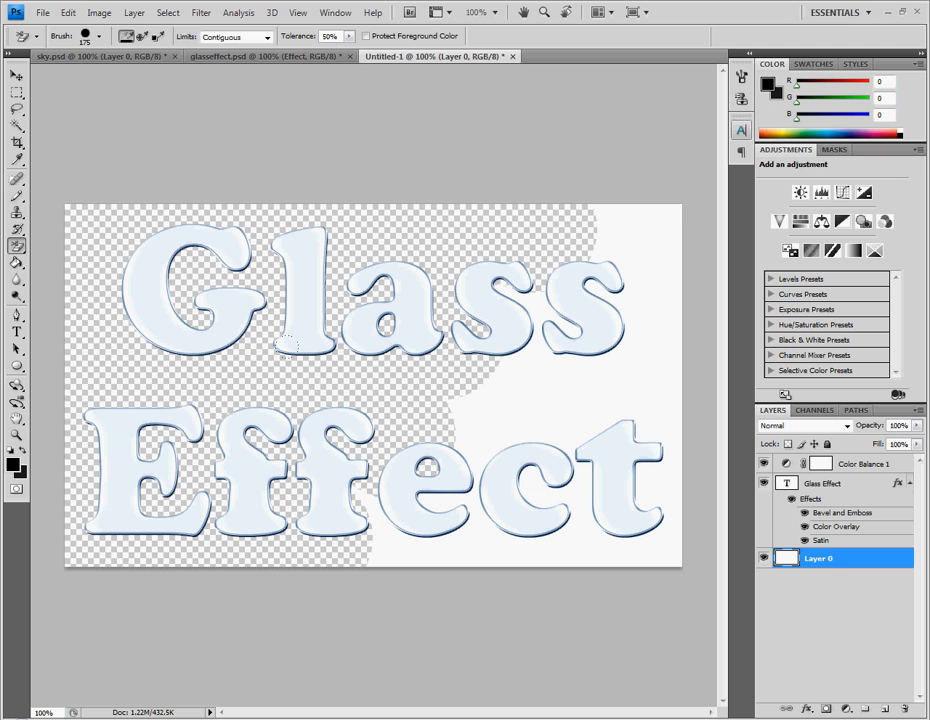
mouse_move(291, 460)
left_mouse_down()
mouse_move(483, 487)
mouse_move(484, 442)
mouse_move(371, 307)
mouse_move(436, 425)
left_mouse_up()
mouse_move(464, 257)
left_mouse_down()
mouse_move(490, 230)
mouse_move(549, 212)
mouse_move(562, 169)
mouse_move(598, 170)
mouse_move(584, 289)
mouse_move(589, 450)
mouse_move(552, 485)
mouse_move(613, 489)
mouse_move(547, 336)
mouse_move(465, 343)
mouse_move(607, 390)
left_mouse_up()
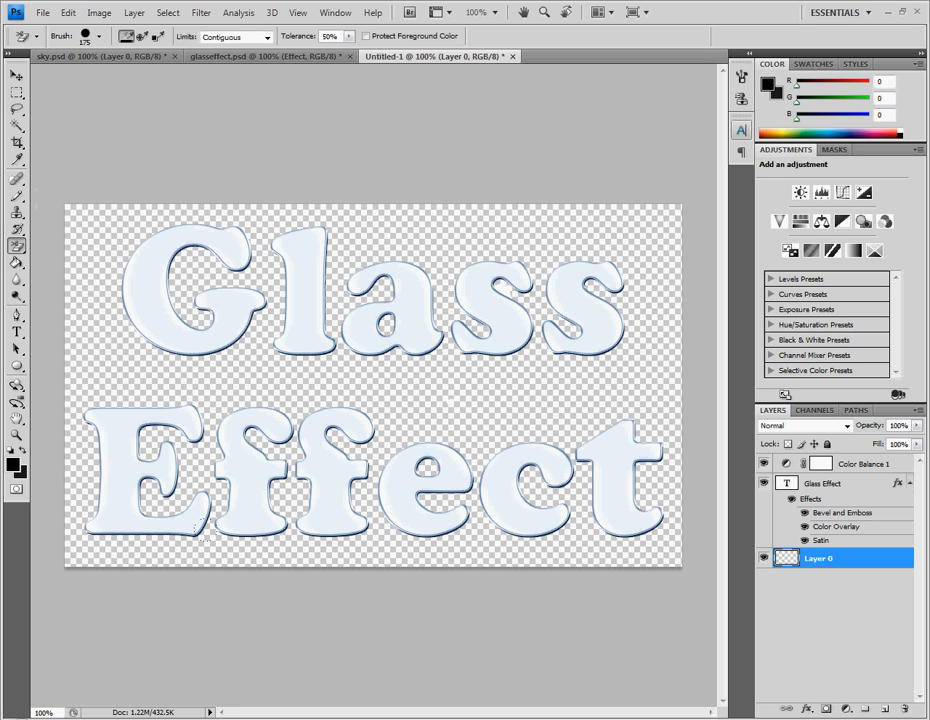
left_click(16, 75)
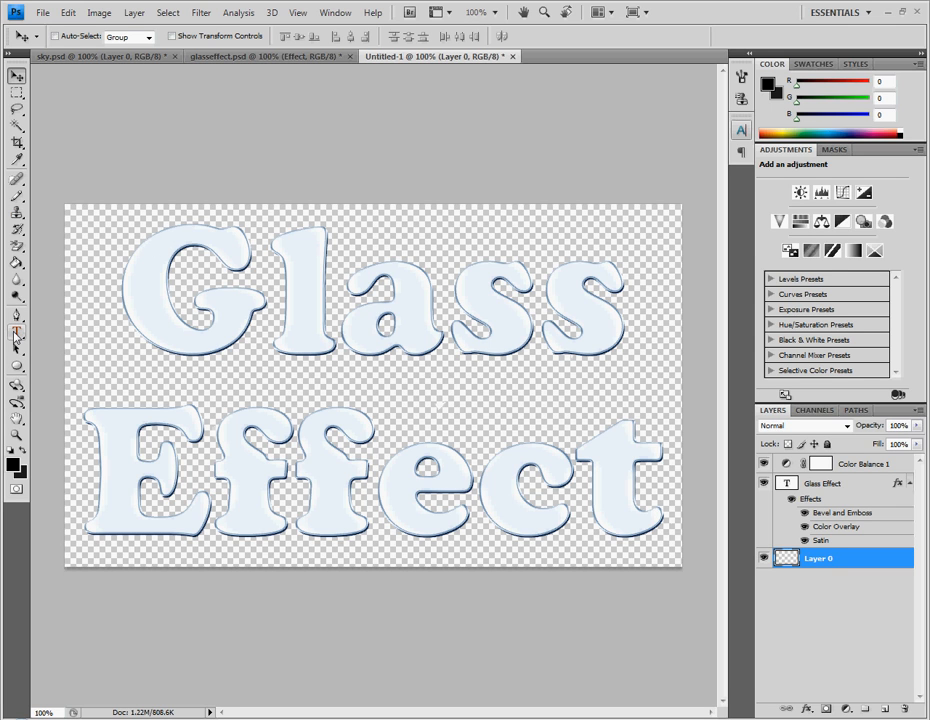
Replace the word "Glass" with "Cool" in the styled text layer so it reads "Cool Effect".
left_click(787, 487)
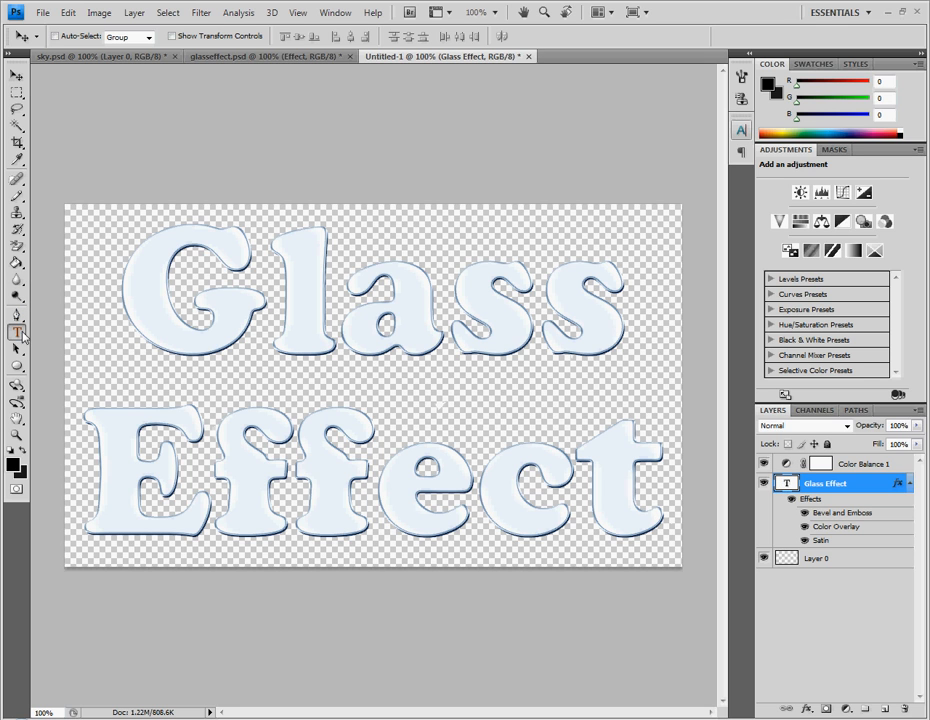
left_click(17, 331)
left_click(121, 273)
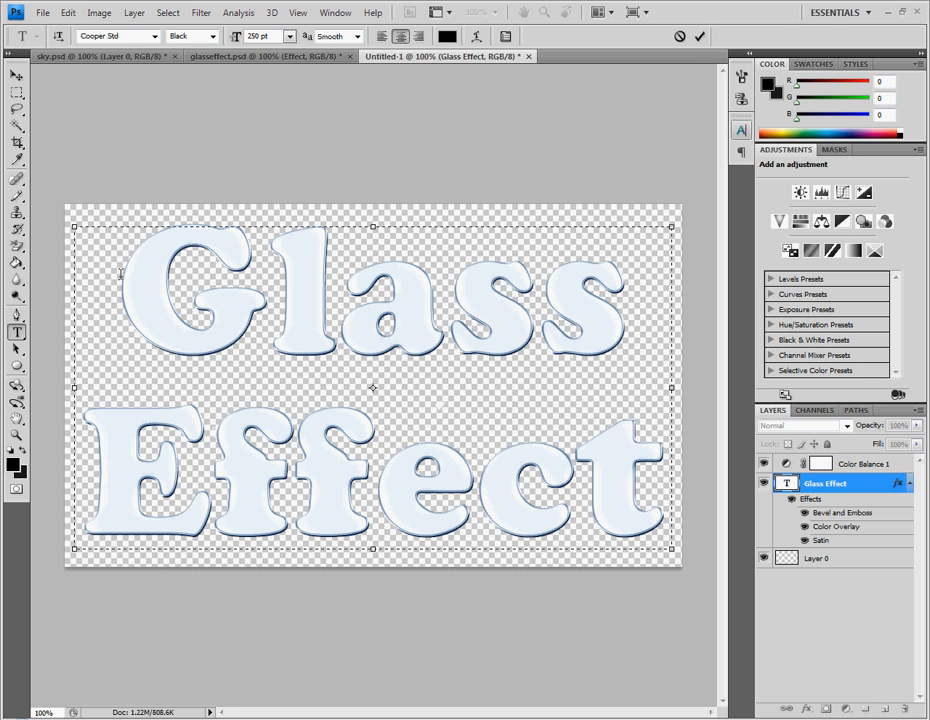
left_click_drag(121, 273, 622, 300)
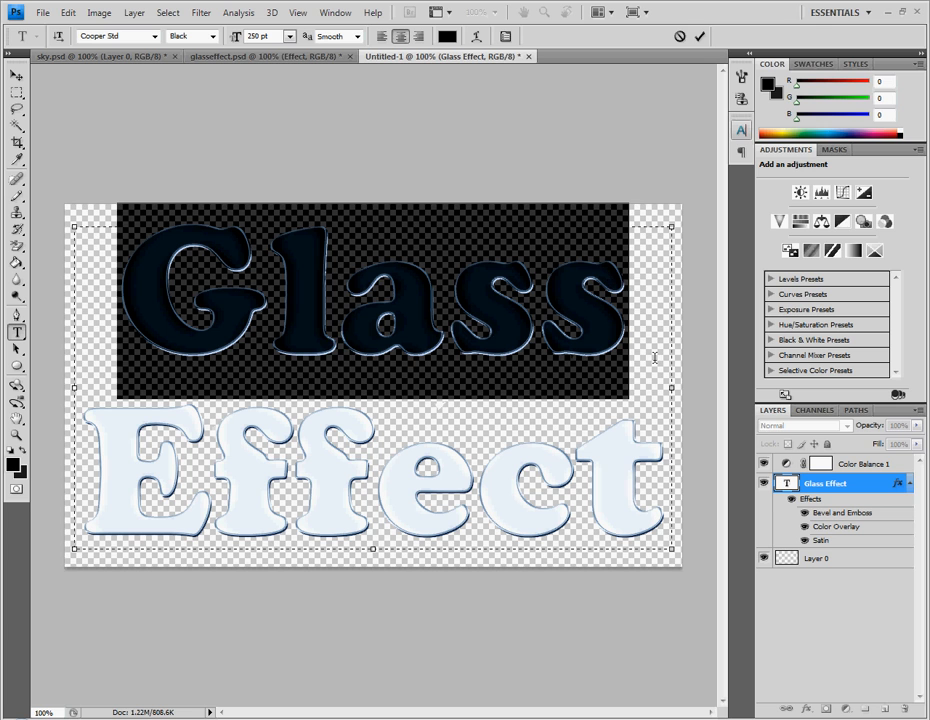
type("Co")
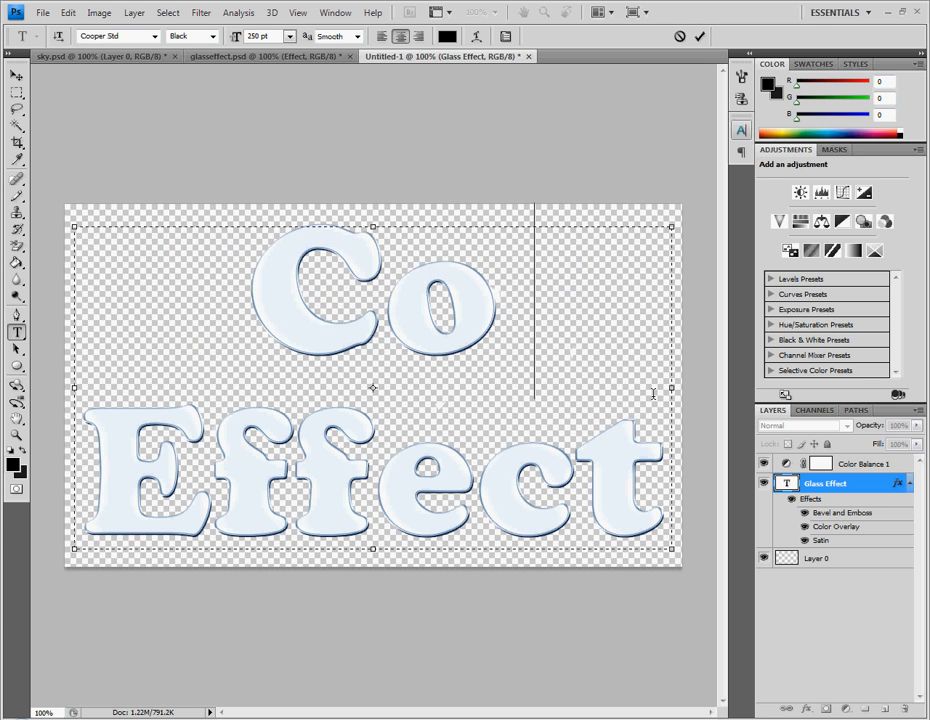
type("l")
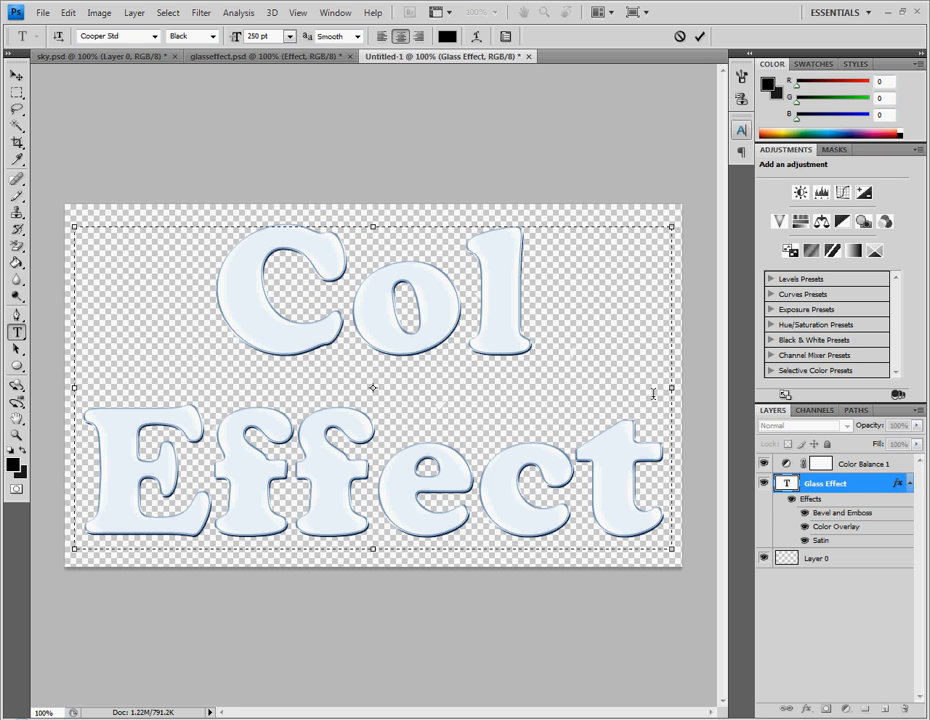
key("BackSpace")
type("ol")
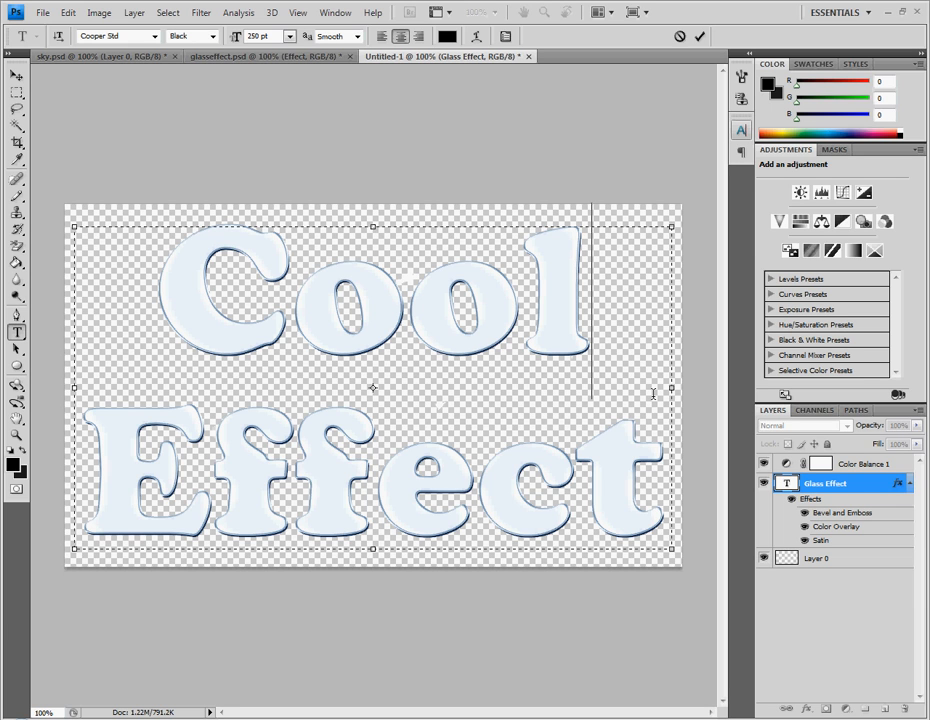
left_click(699, 36)
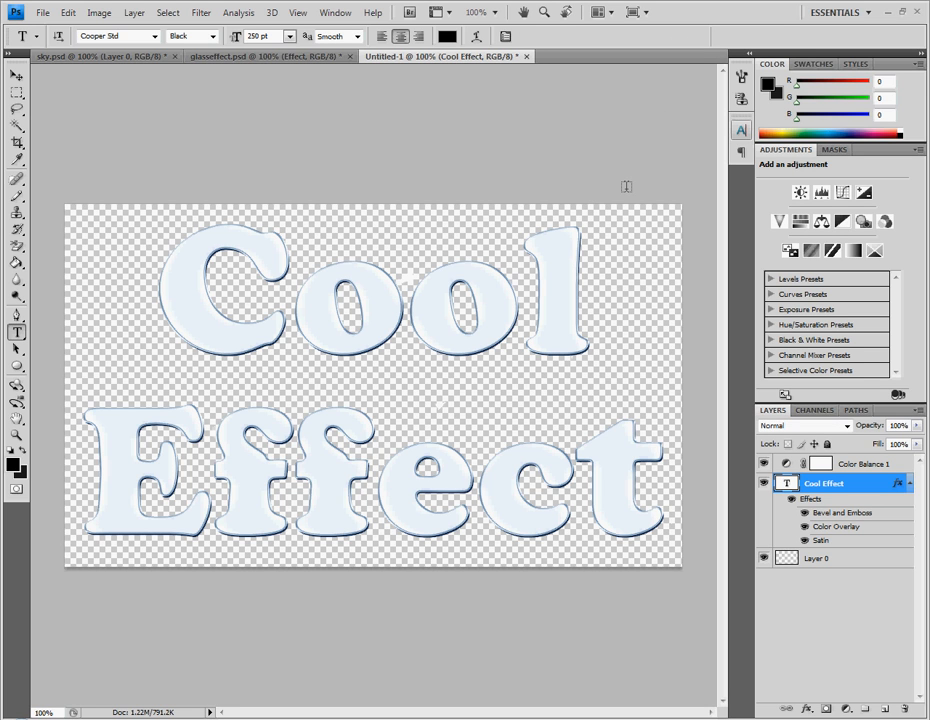